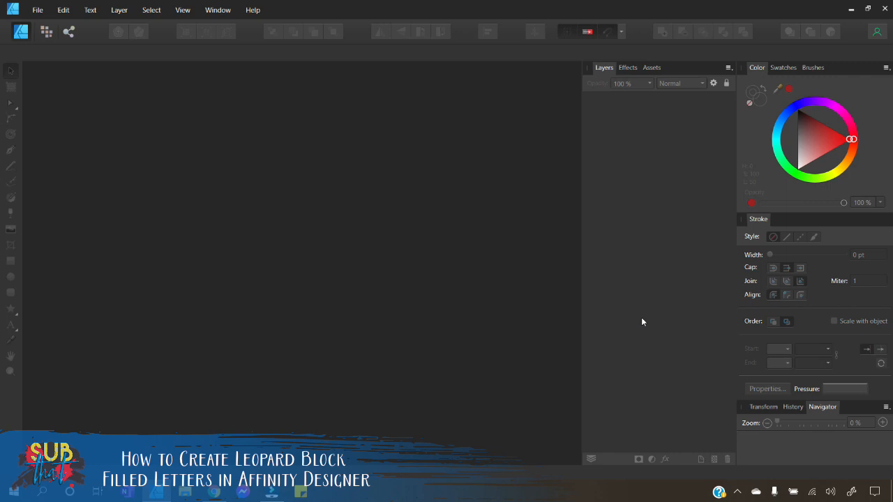
Create a new document from the Standard Clipart preset, 3600 px by 3600 px.
click(38, 11)
click(40, 36)
scroll(414, 310, down, 5)
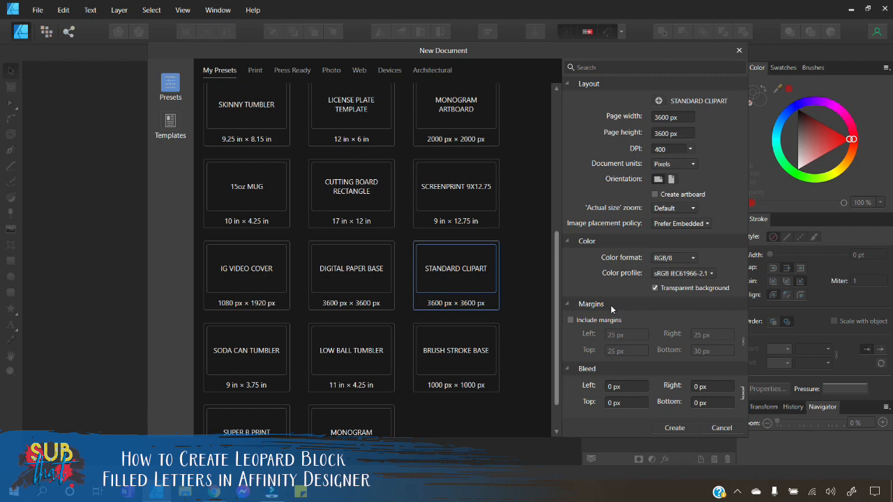
click(688, 428)
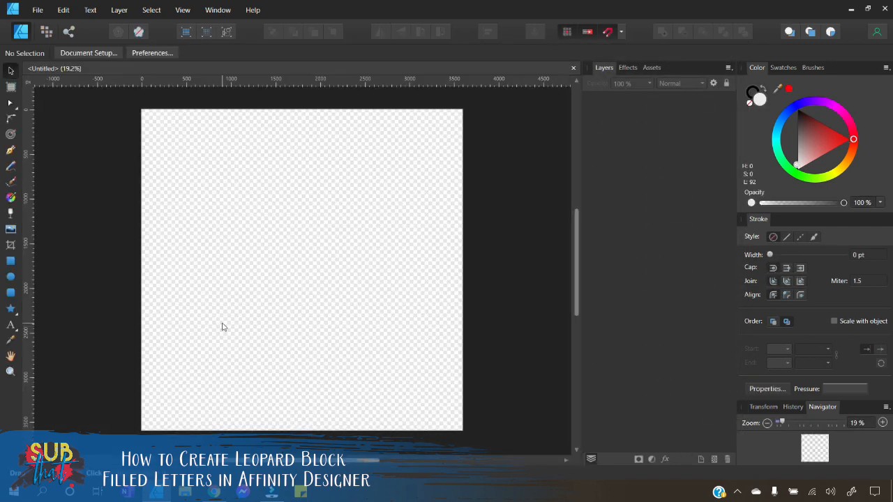
Add artistic text on the page reading "HAT" with "GO" on a second line.
click(11, 327)
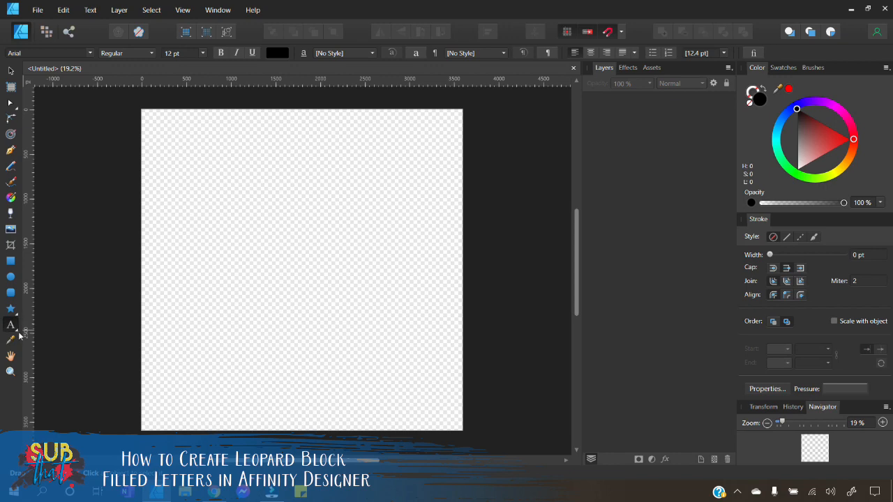
click(11, 327)
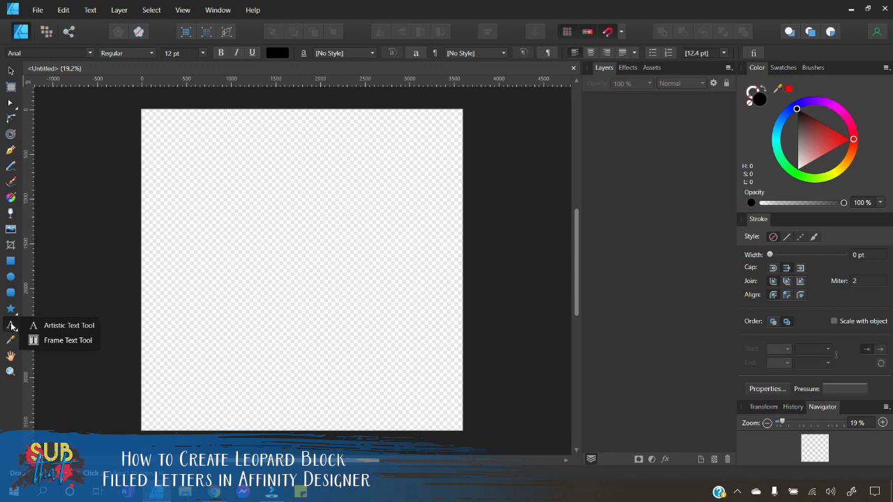
click(37, 327)
drag(166, 138, 195, 303)
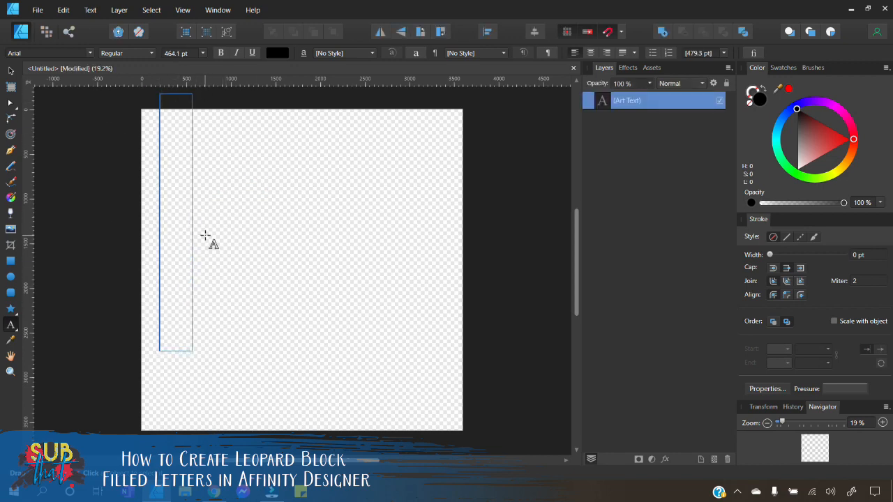
text(HAT)
key(Return)
text(GO)
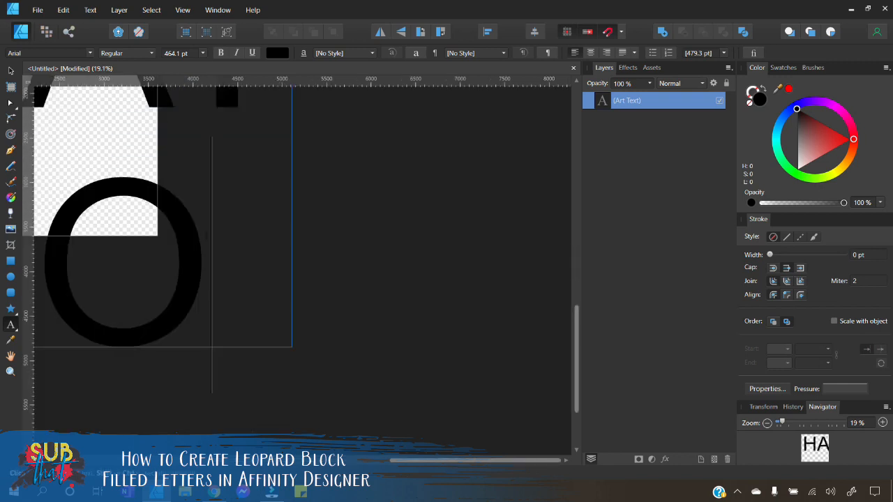
Scale the text down to about 261 pt and move it to roughly the middle of the page.
drag(439, 460, 304, 461)
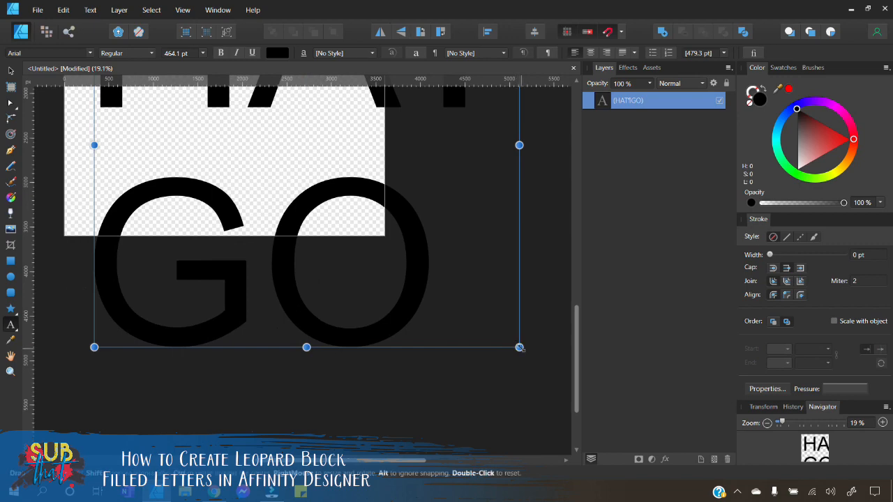
drag(520, 347, 332, 193)
scroll(333, 193, up, 5)
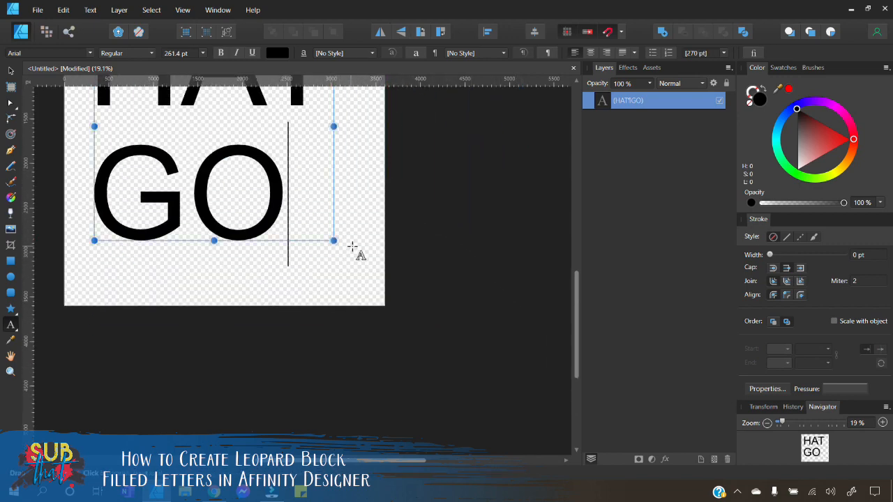
drag(363, 464, 348, 464)
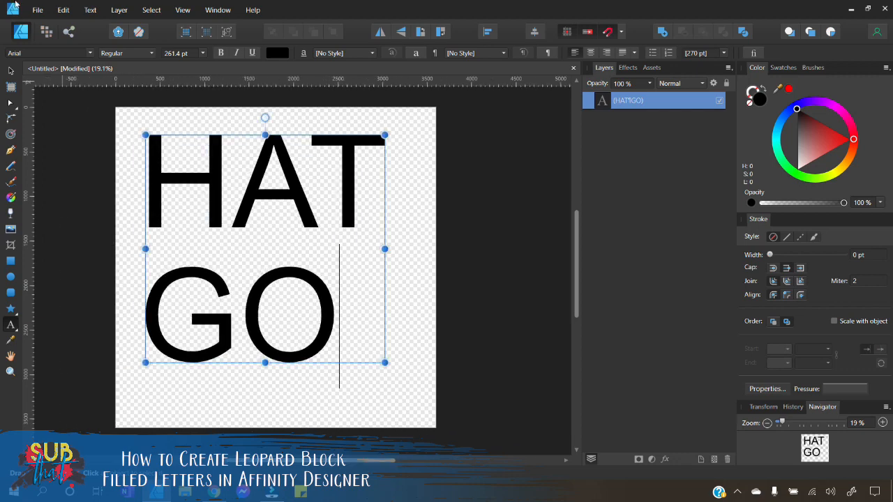
click(11, 72)
drag(267, 187, 288, 222)
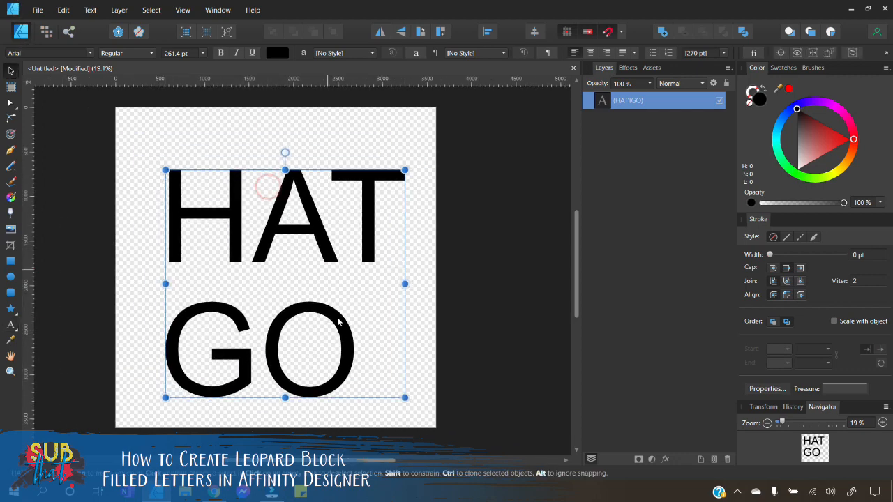
drag(334, 246, 325, 225)
click(358, 321)
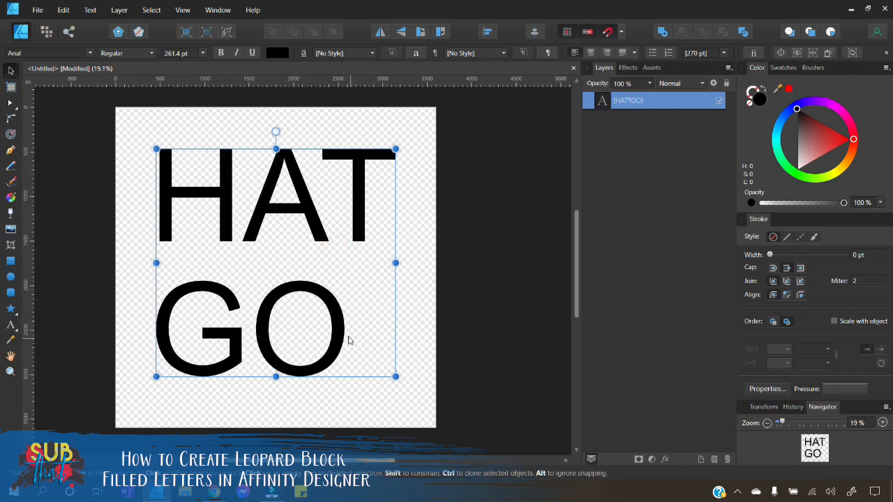
Select all of the HAT GO text and centre-align its two lines.
click(348, 336)
double_click(344, 334)
key(ctrl+a)
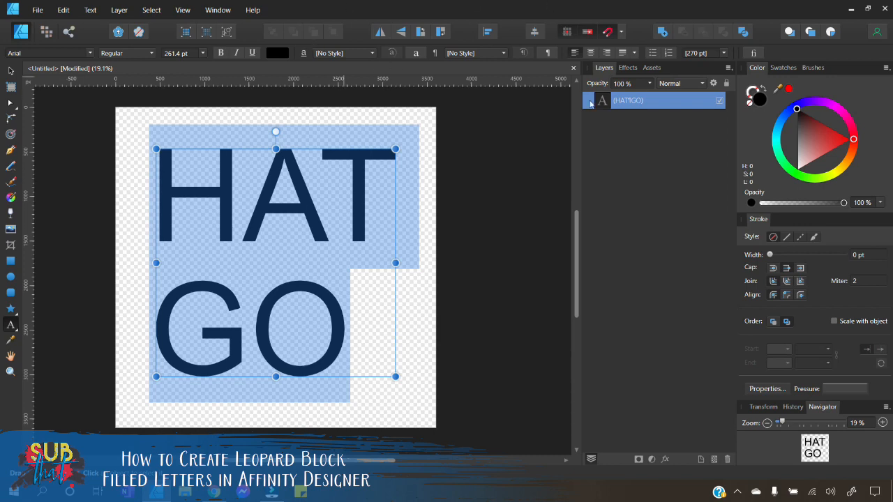
click(590, 53)
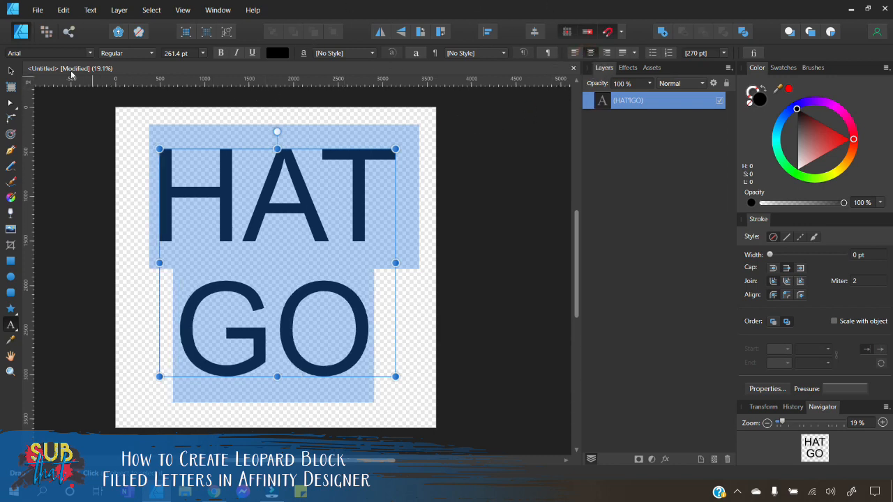
Change the font of the selected text to Oswald in the upright Bold style.
click(42, 53)
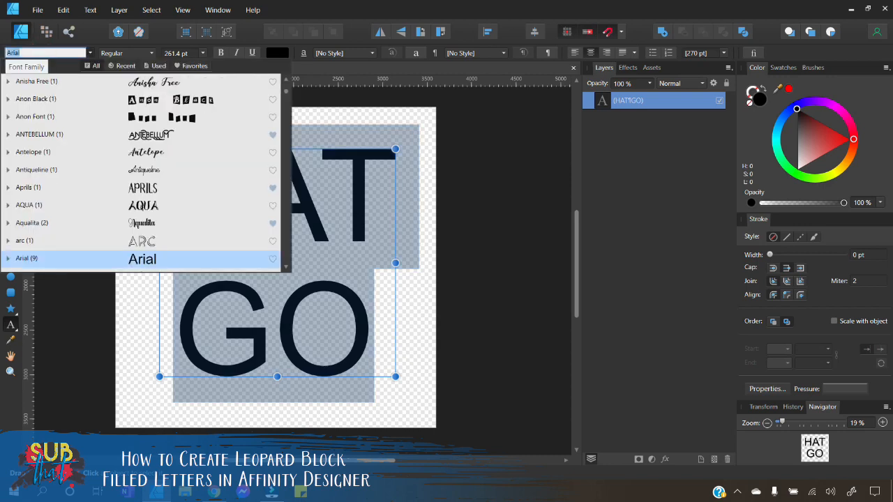
text(OSW)
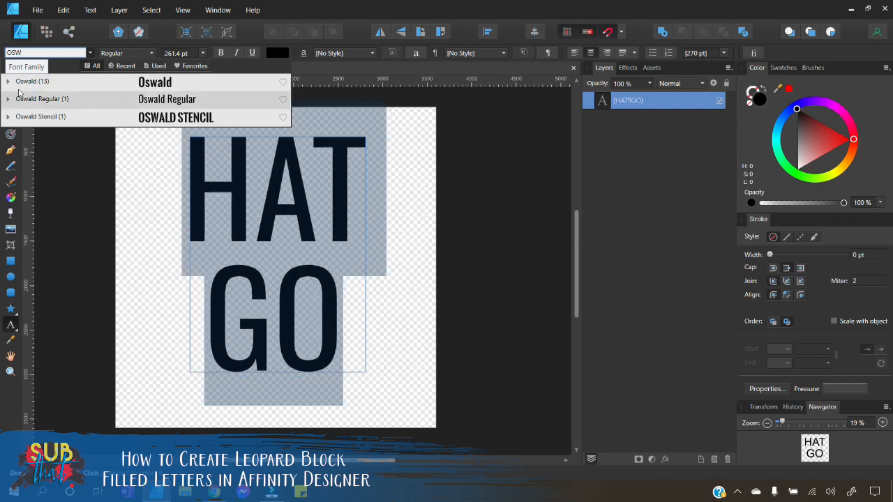
click(9, 83)
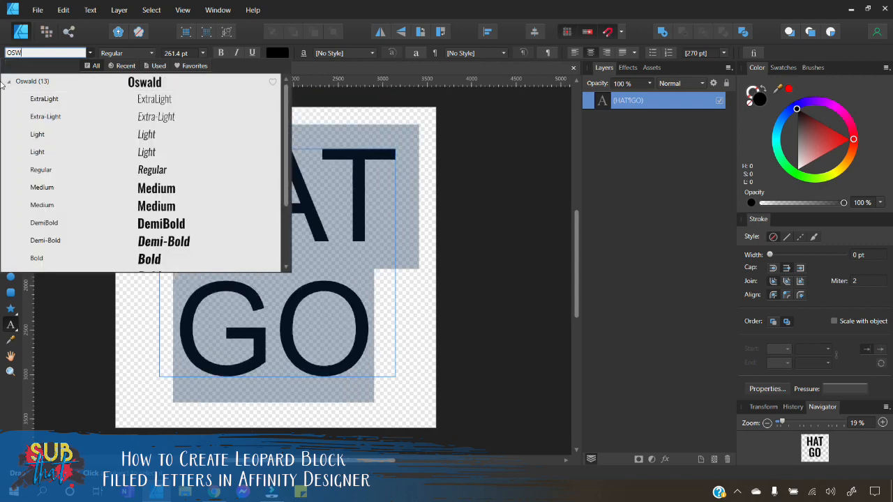
scroll(140, 202, down, 3)
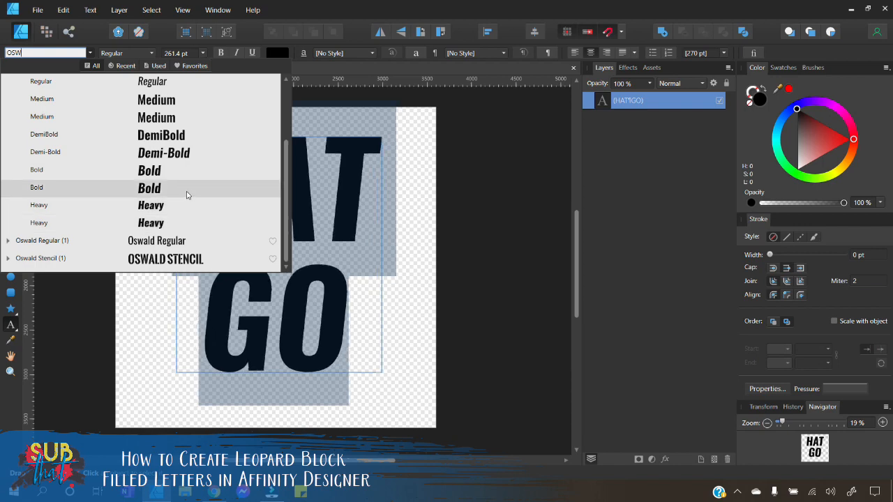
scroll(187, 197, up, 3)
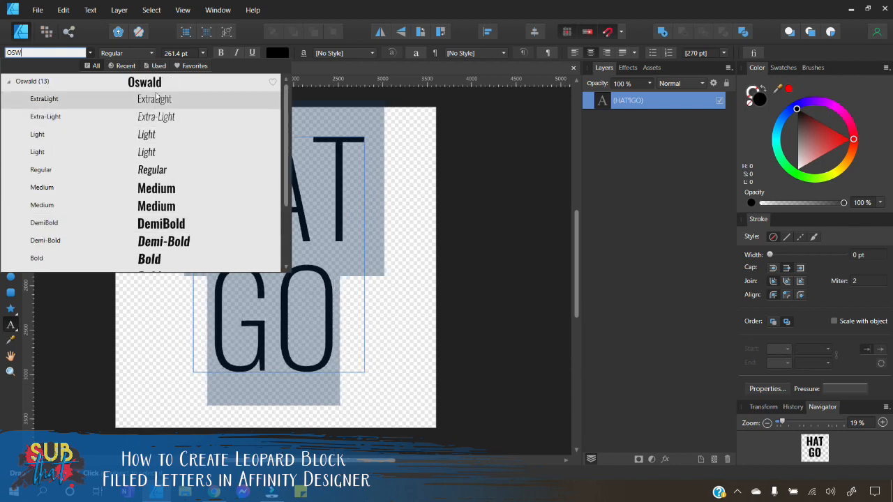
scroll(174, 164, down, 3)
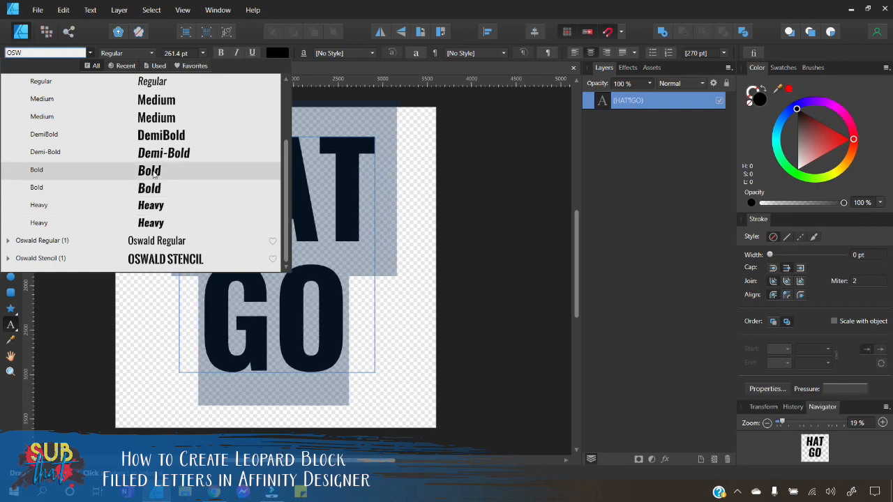
click(153, 173)
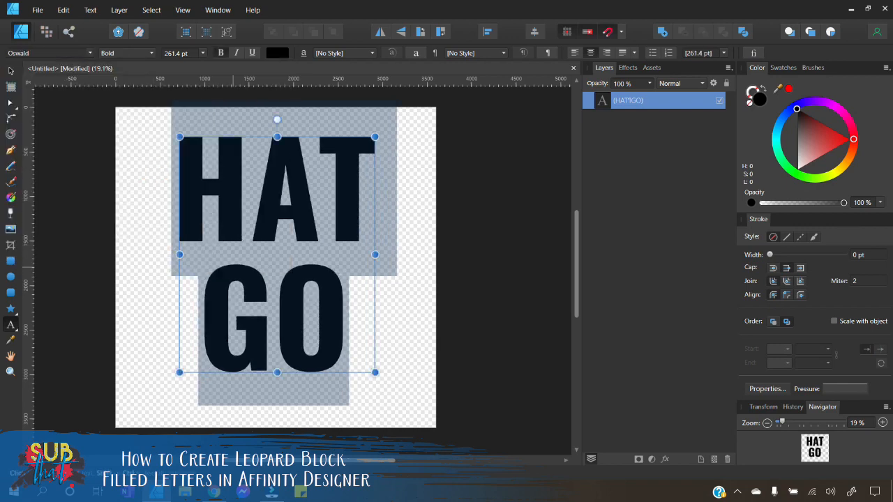
Enlarge the text to about 321.5 pt so that it nearly fills the page height, and deselect it.
drag(374, 374, 406, 411)
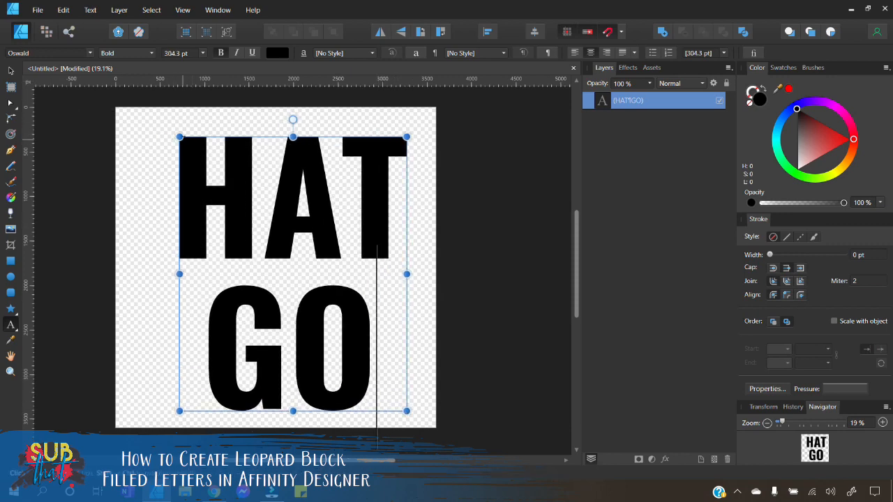
drag(179, 137, 157, 127)
click(11, 70)
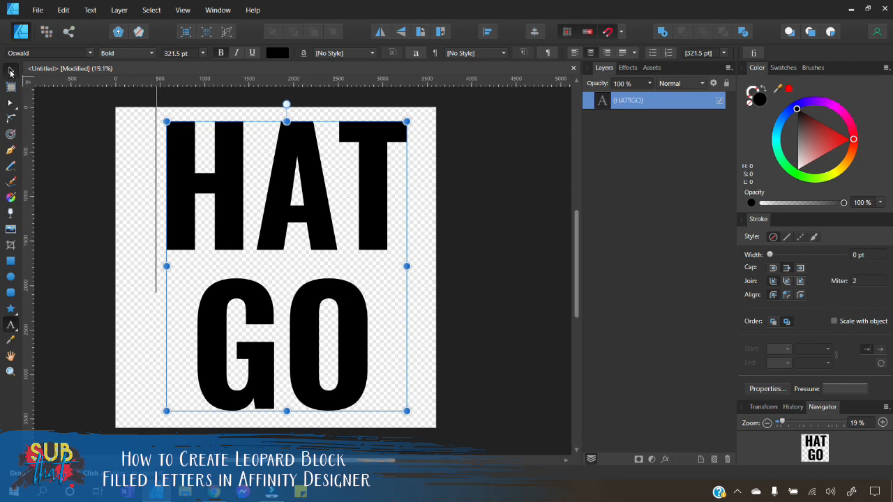
click(154, 166)
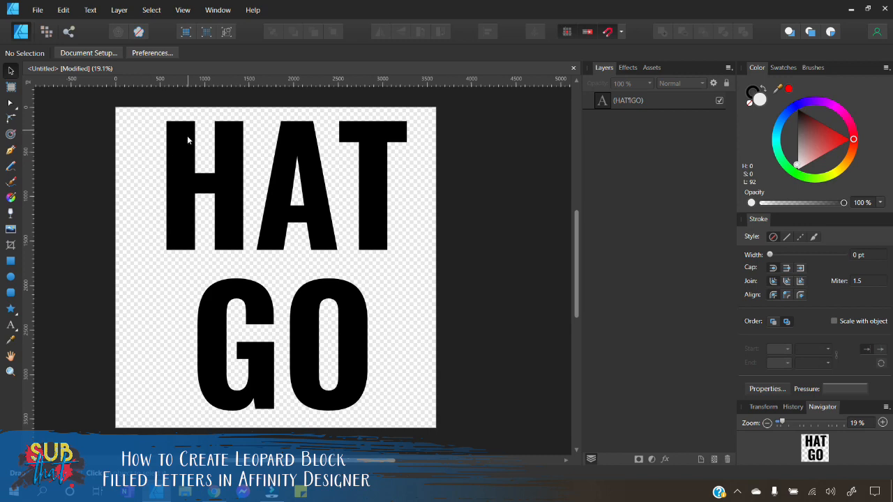
Convert the HAT GO text to curves.
click(280, 200)
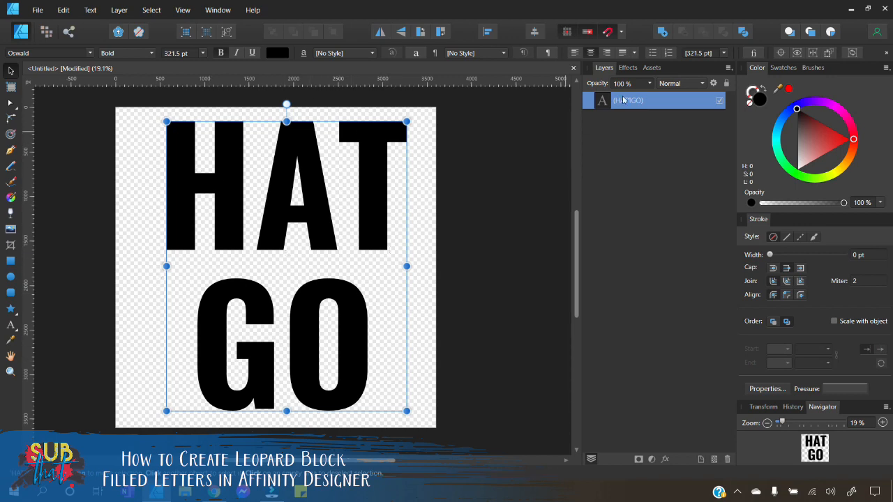
right_click(380, 195)
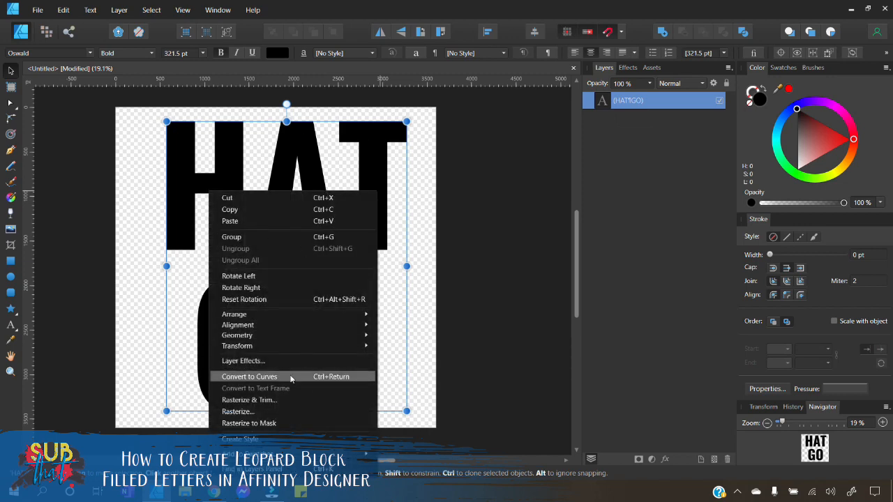
click(291, 378)
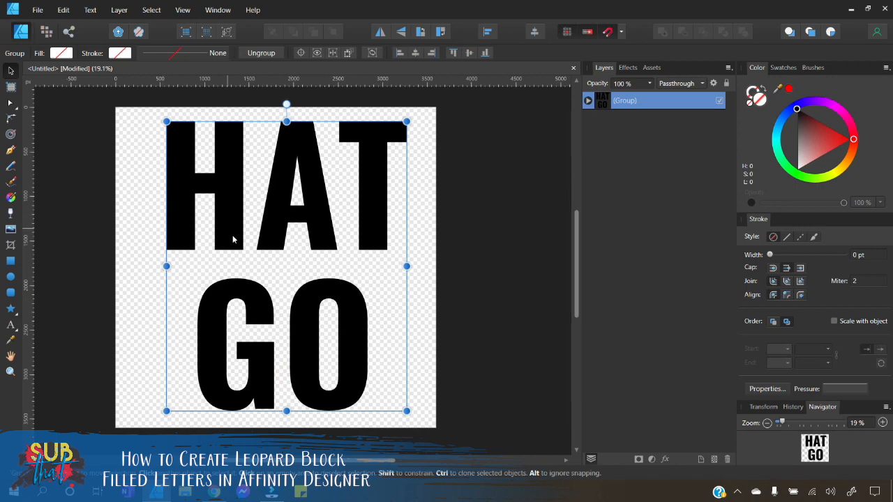
click(119, 11)
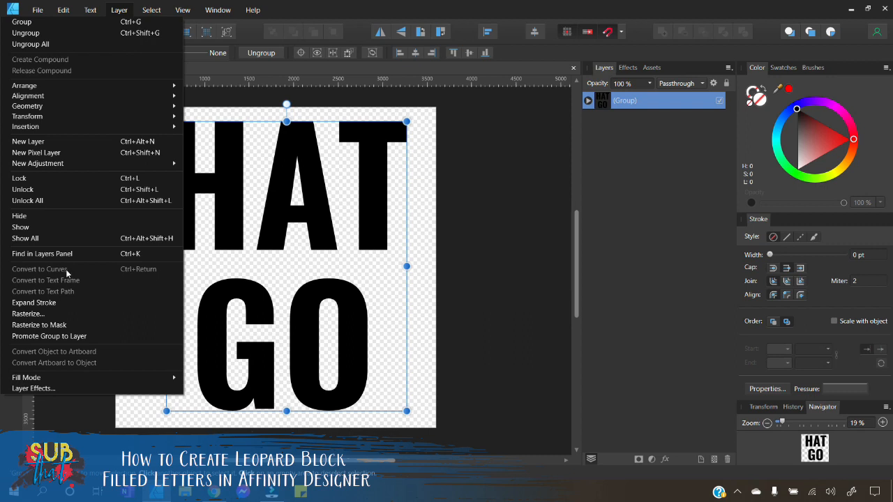
click(314, 209)
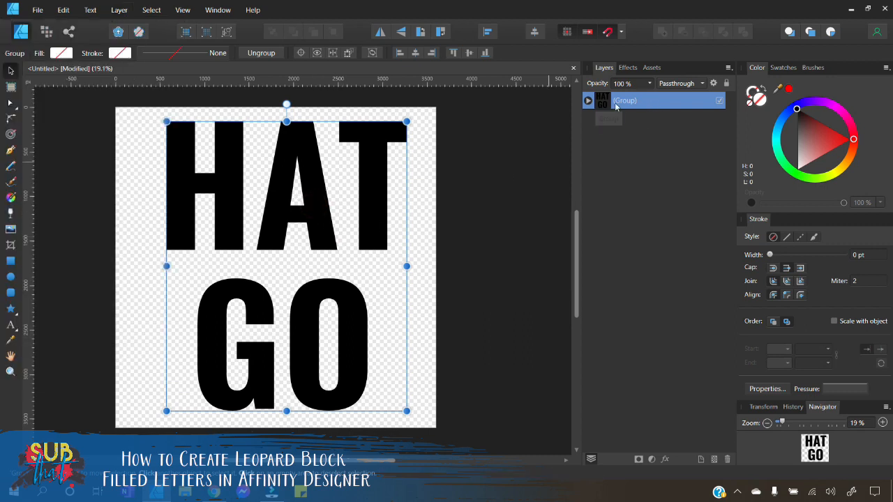
Ungroup the converted lettering into separate letter curves and clear the selection.
click(587, 100)
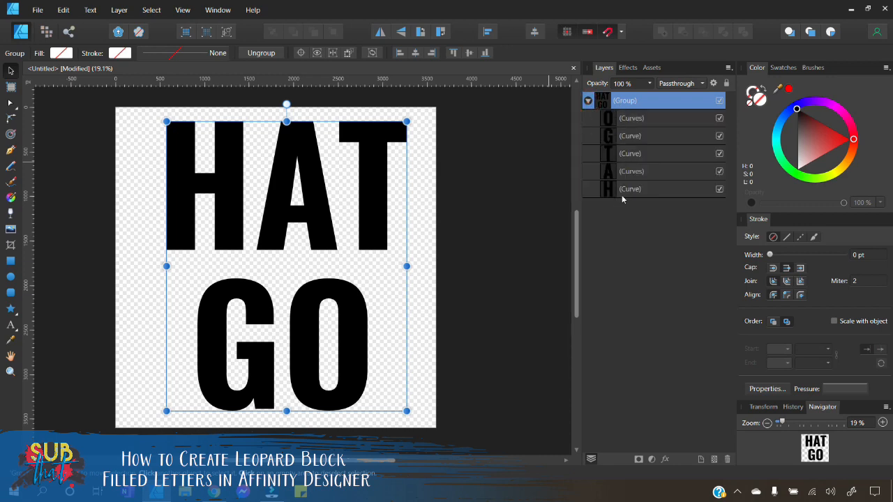
right_click(626, 105)
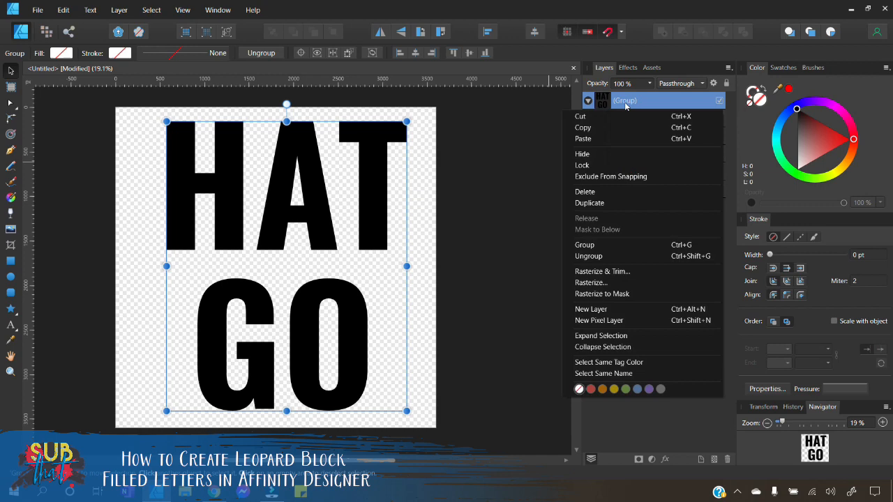
click(622, 255)
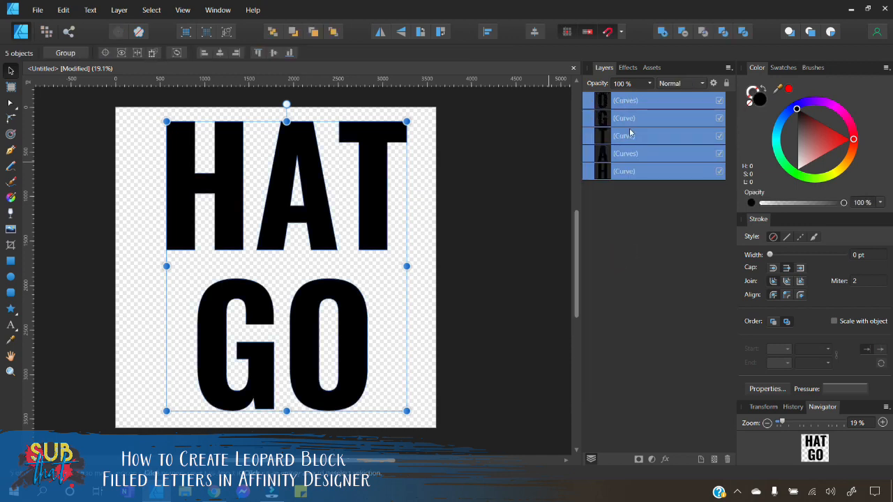
click(457, 232)
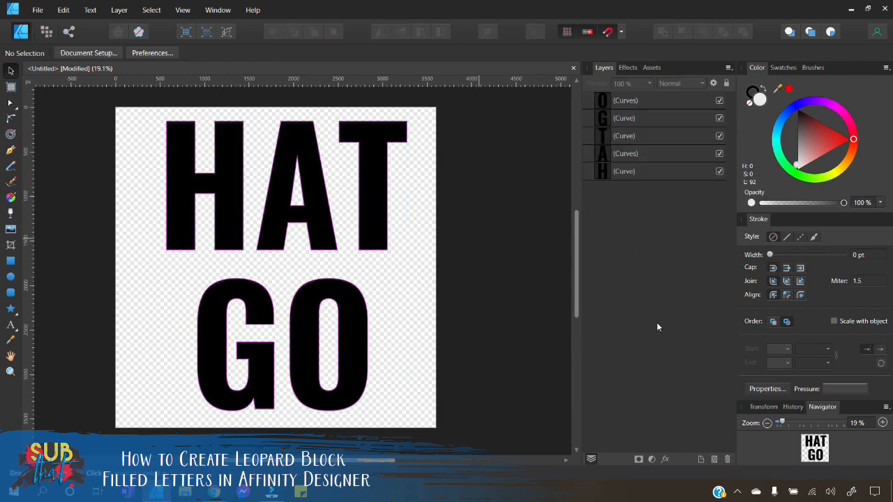
Zoom the canvas to 40% and examine the separated HAT and GO letters for strokes that could become block fills.
click(852, 424)
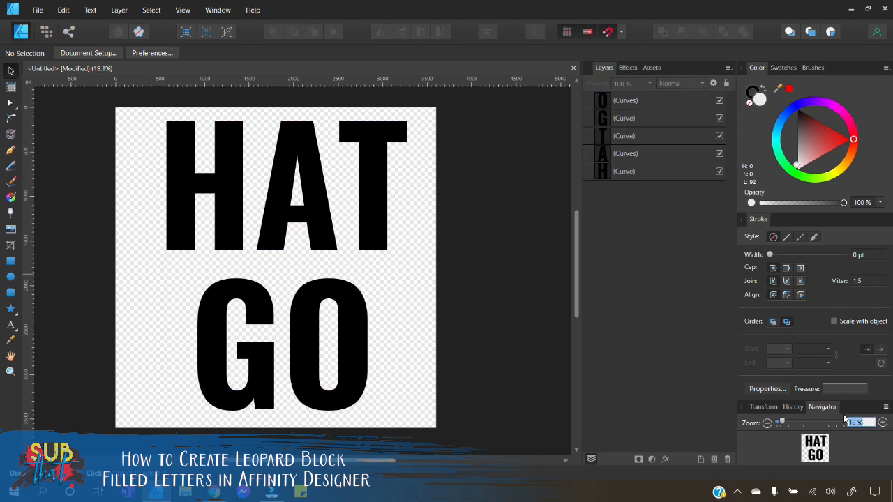
text(40)
key(Return)
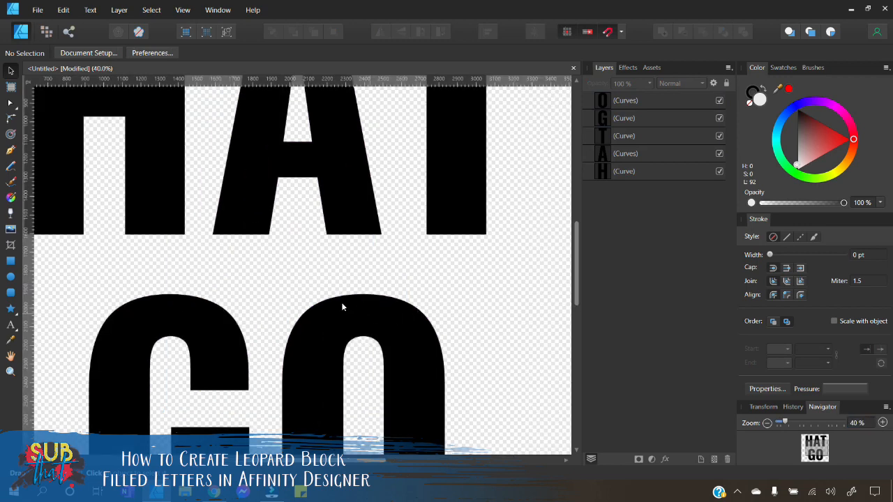
scroll(331, 297, up, 2)
drag(327, 461, 318, 461)
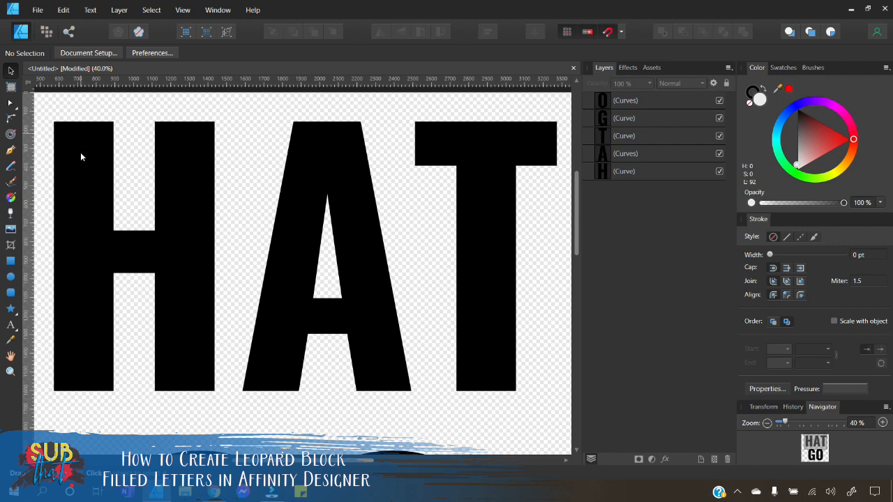
click(80, 370)
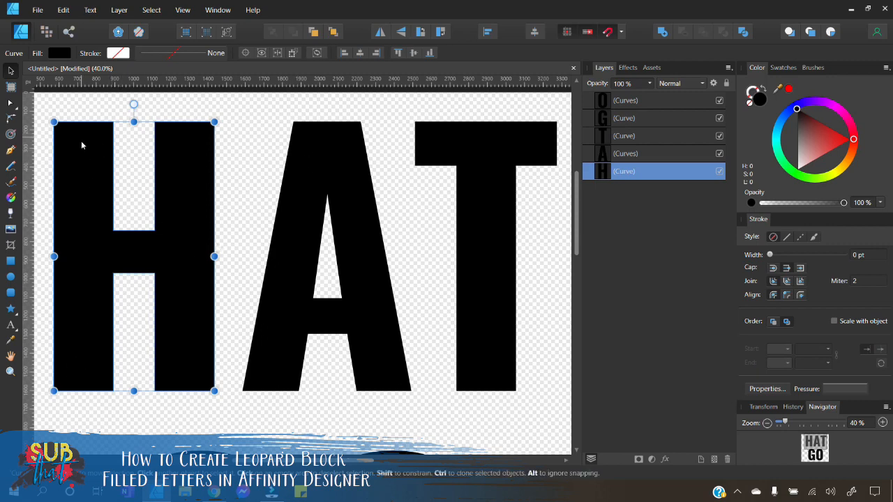
click(227, 194)
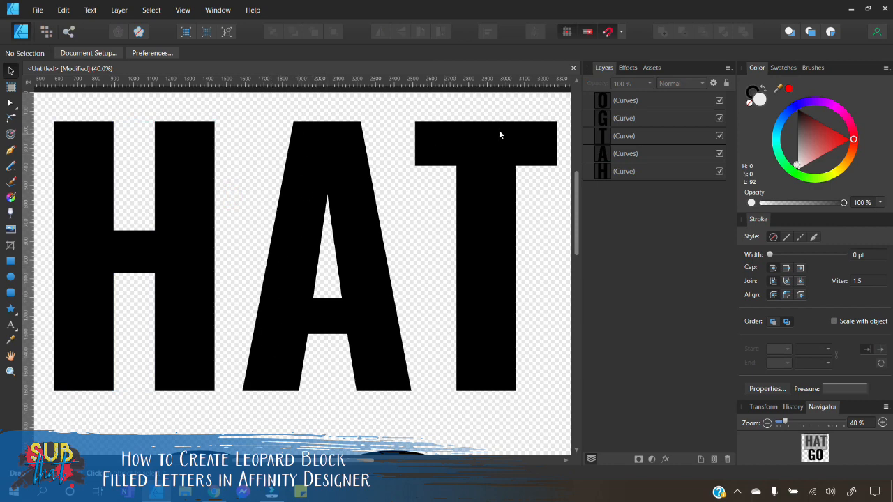
scroll(417, 232, down, 2)
scroll(417, 232, down, 3)
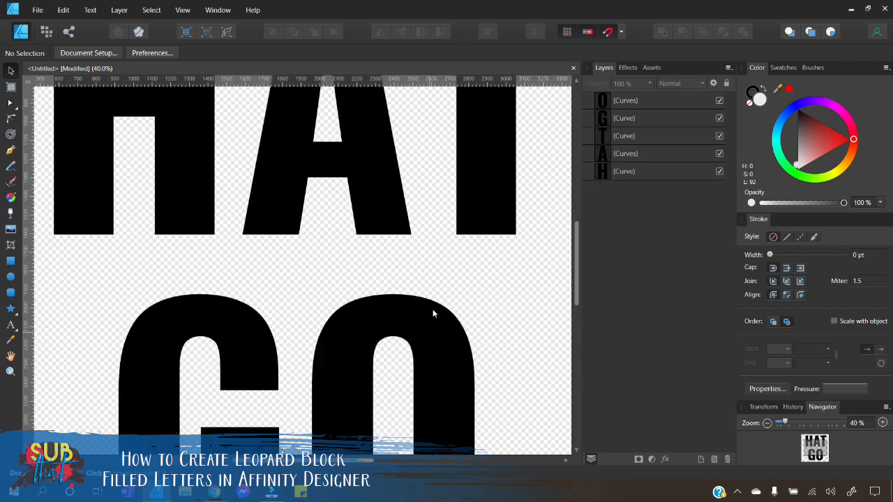
scroll(194, 372, down, 1)
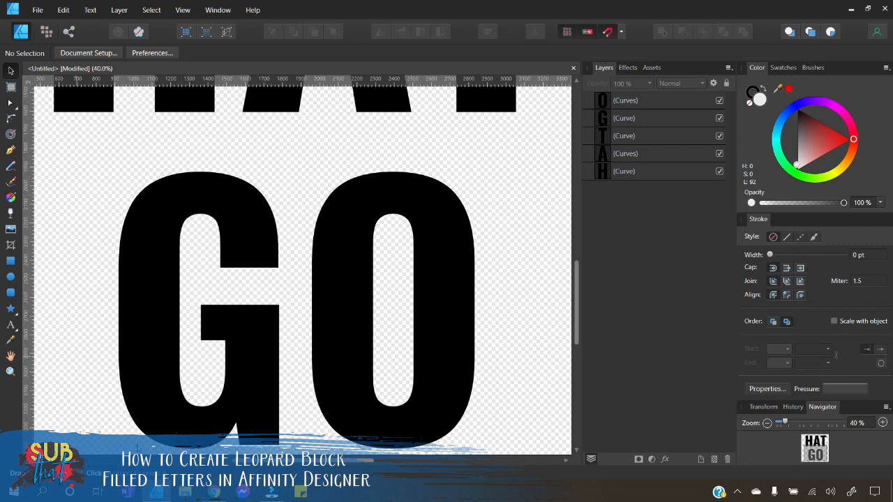
scroll(208, 411, up, 5)
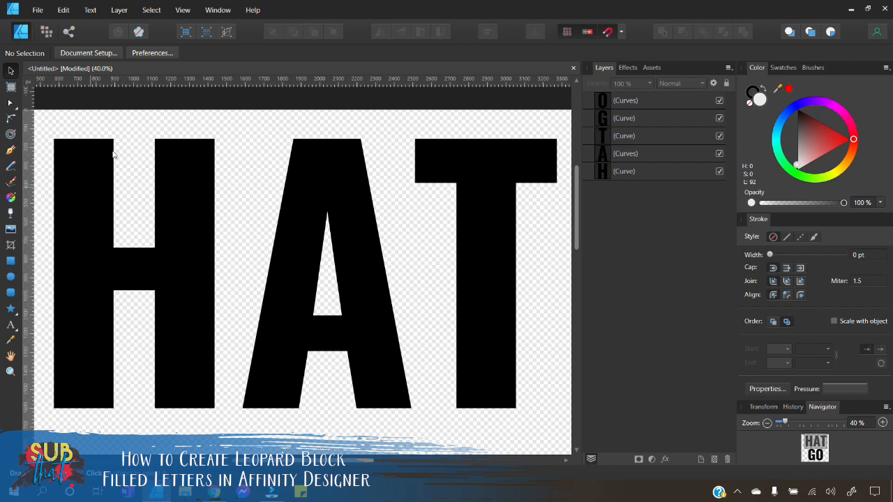
Activate the Rectangle tool and review the snapping options without changing them.
click(11, 261)
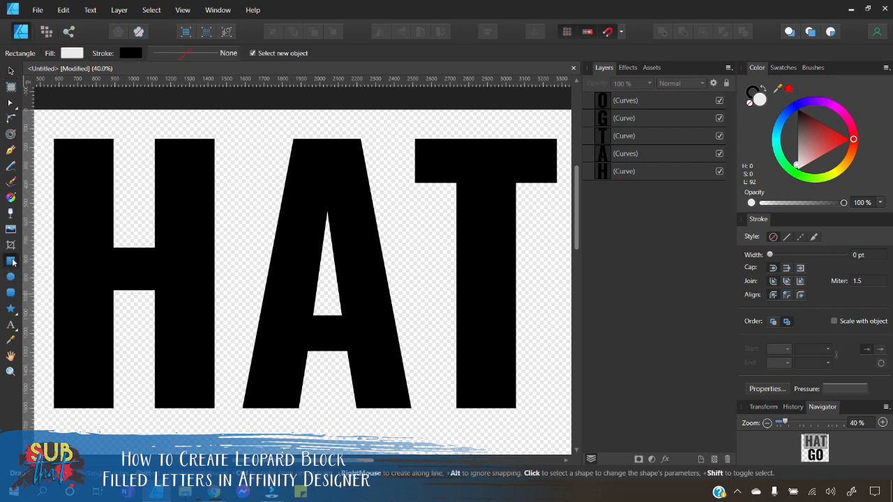
click(621, 32)
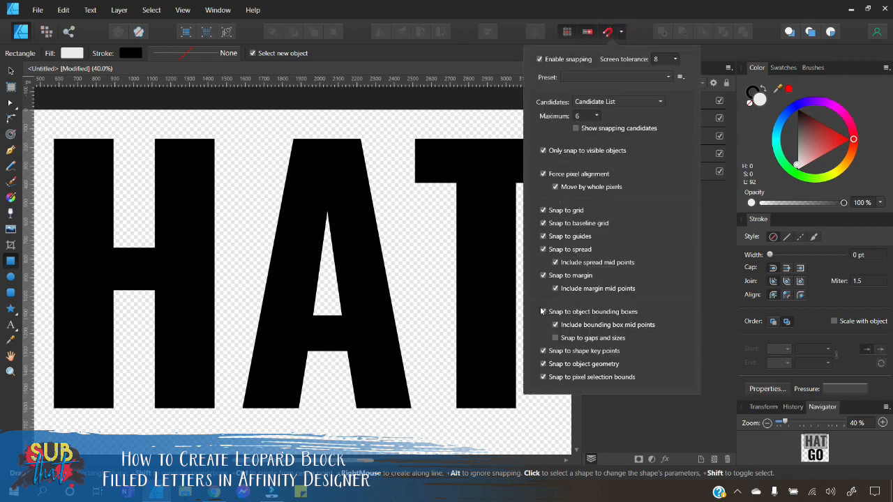
click(627, 31)
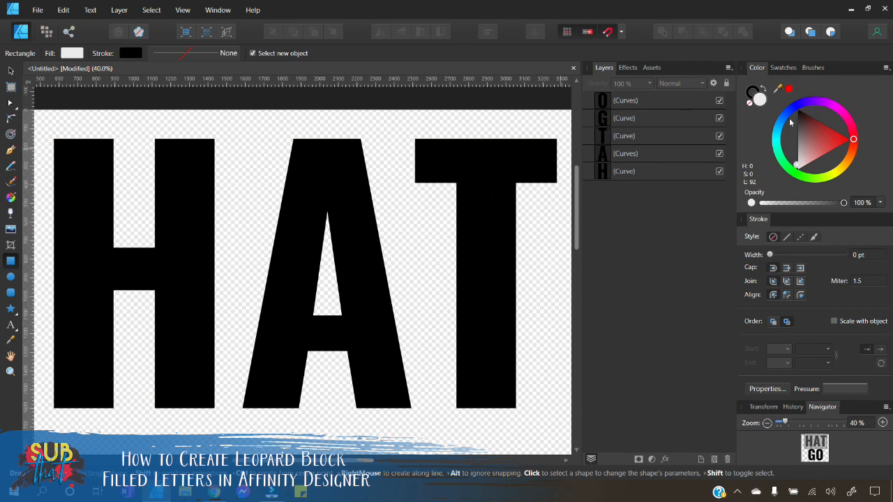
Set new rectangles to have no stroke and a bright blue fill of H 204, S 100, L 50.
click(750, 98)
click(750, 104)
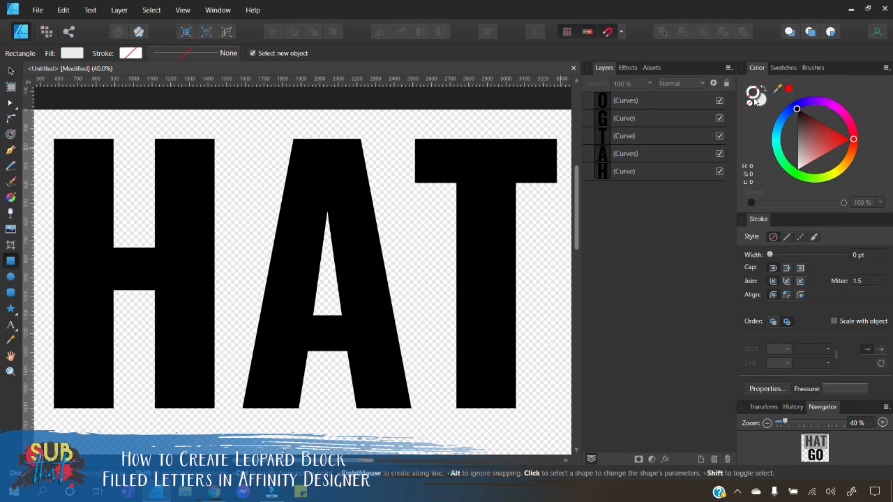
click(761, 104)
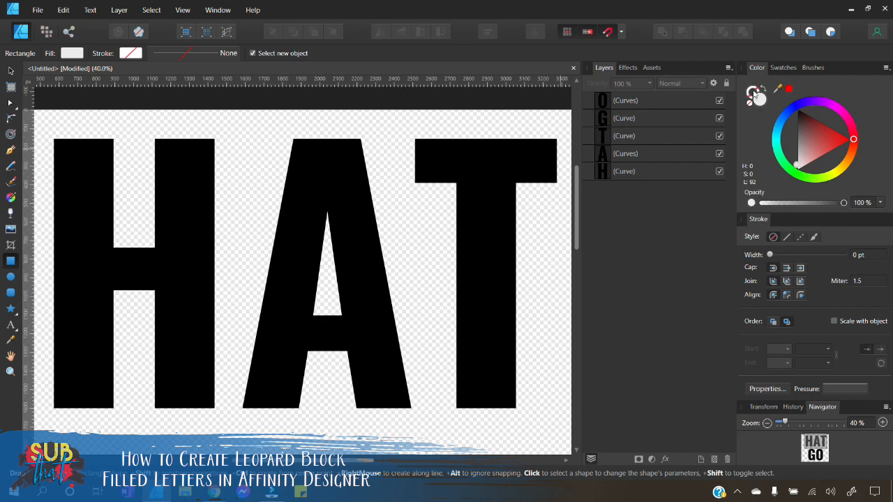
click(781, 127)
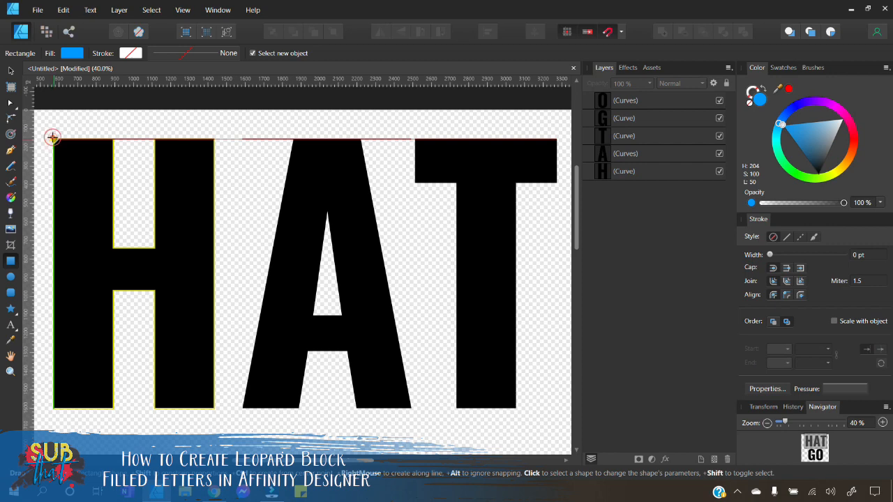
Draw a blue rectangle of about 320 by 1446 px exactly covering the full left stem of the H.
drag(54, 139, 112, 181)
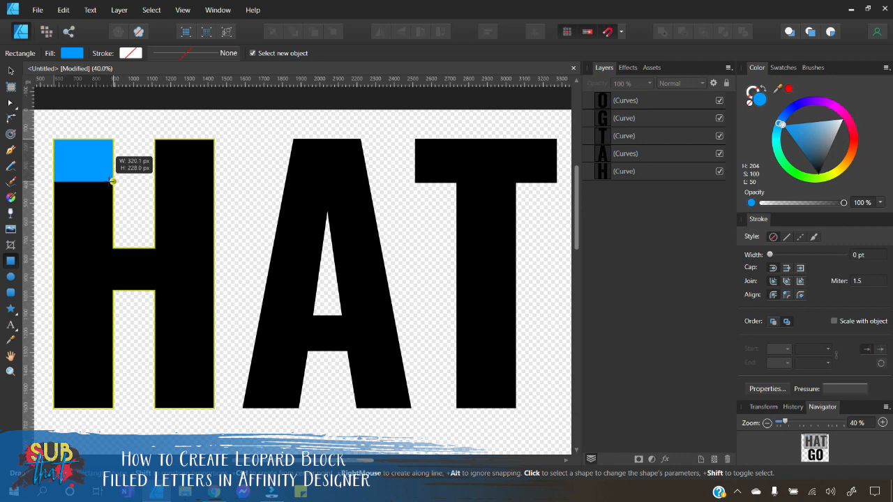
drag(113, 182, 113, 408)
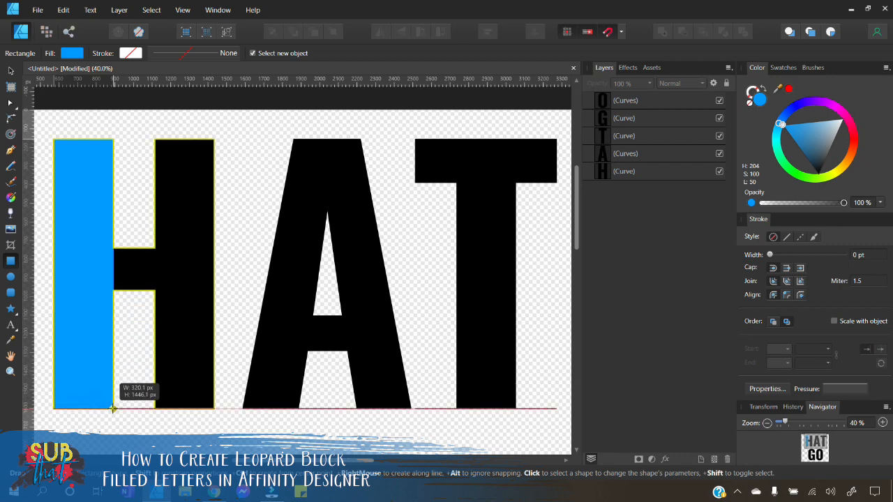
drag(113, 409, 113, 409)
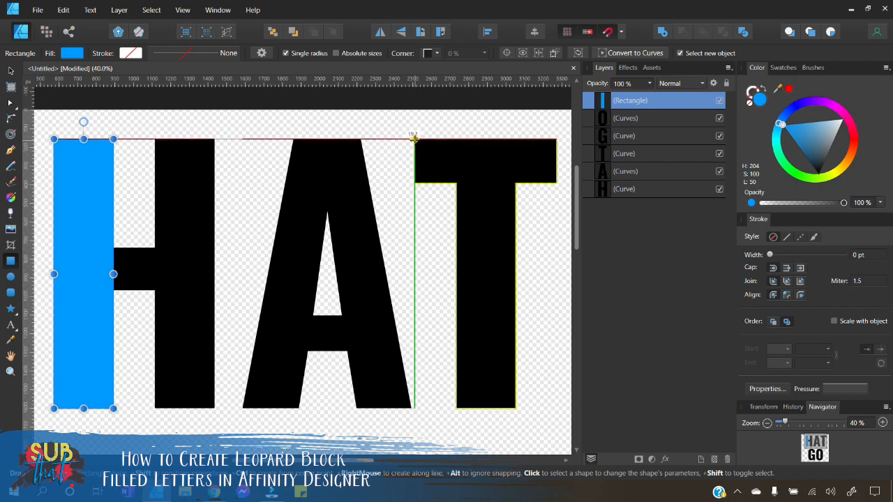
Draw a blue rectangle of about 762 by 236 px exactly covering the T's crossbar, and deselect it.
drag(414, 139, 517, 183)
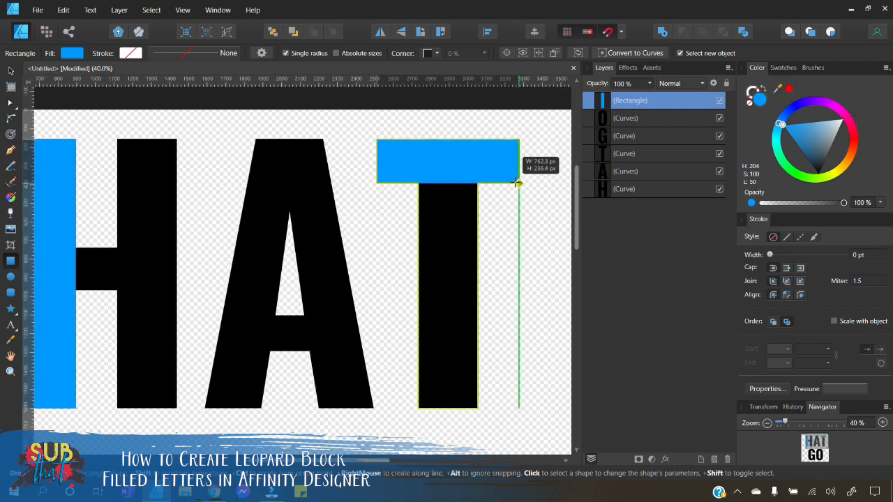
mouse_move(517, 183)
mouse_down()
mouse_move(540, 174)
mouse_move(550, 186)
mouse_move(496, 182)
mouse_move(507, 182)
mouse_up()
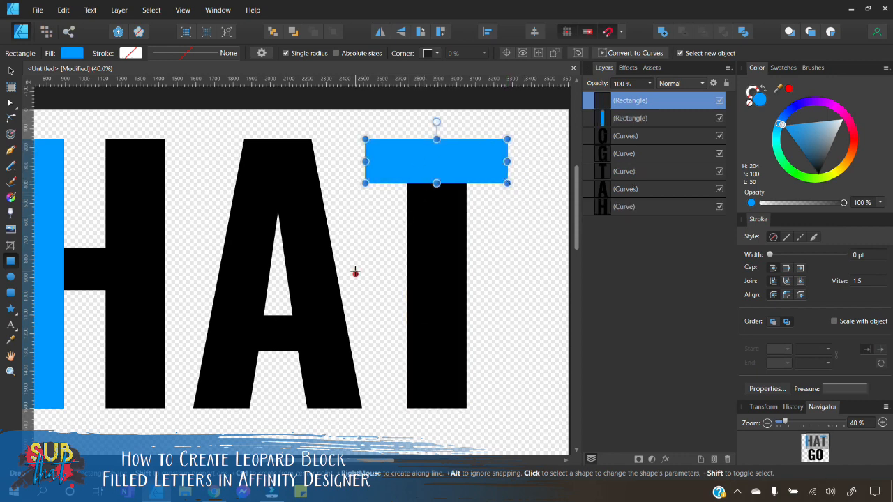
click(10, 69)
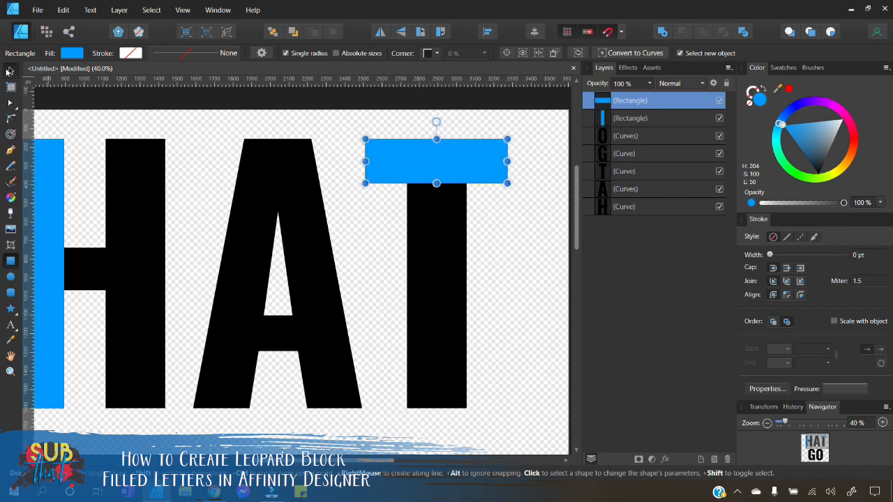
click(204, 155)
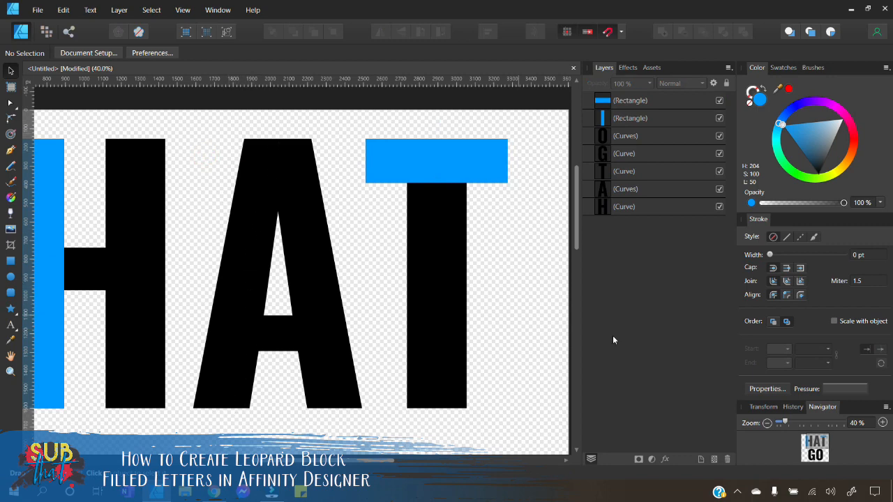
Undock the Transform settings and draw a blue rectangle of about 298 by 1446 px between the H and the A.
click(765, 407)
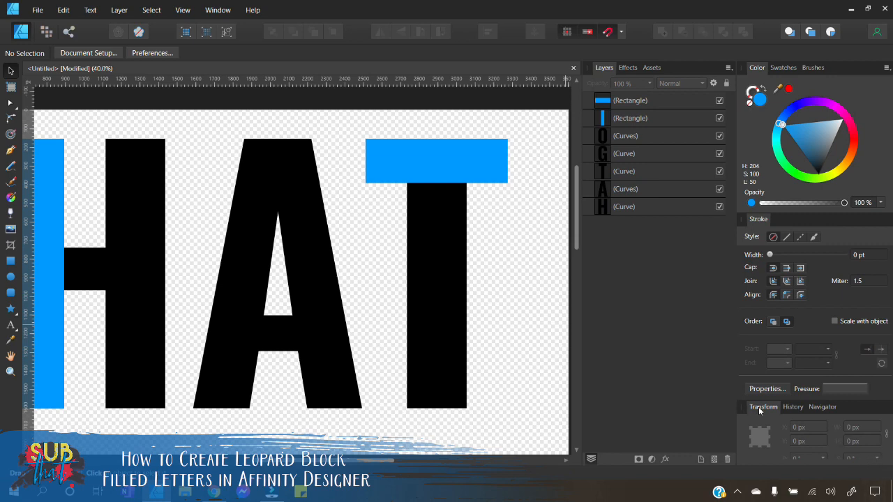
drag(759, 411, 574, 248)
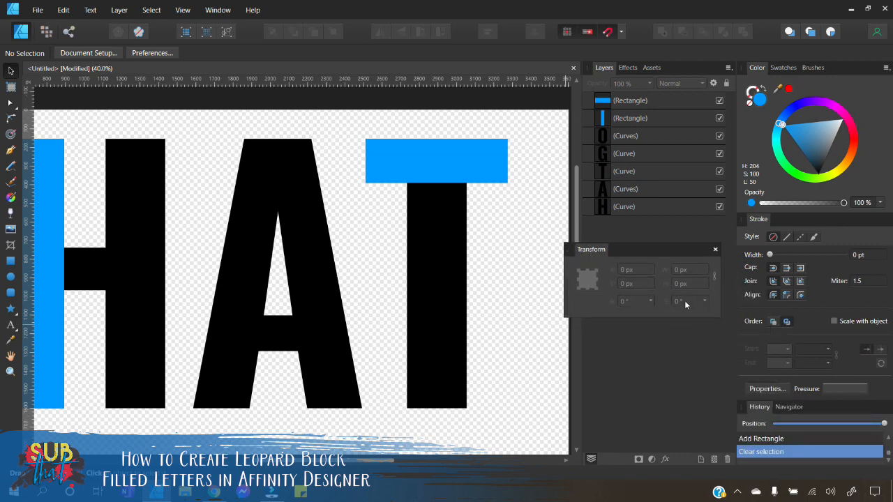
click(11, 260)
drag(183, 142, 238, 409)
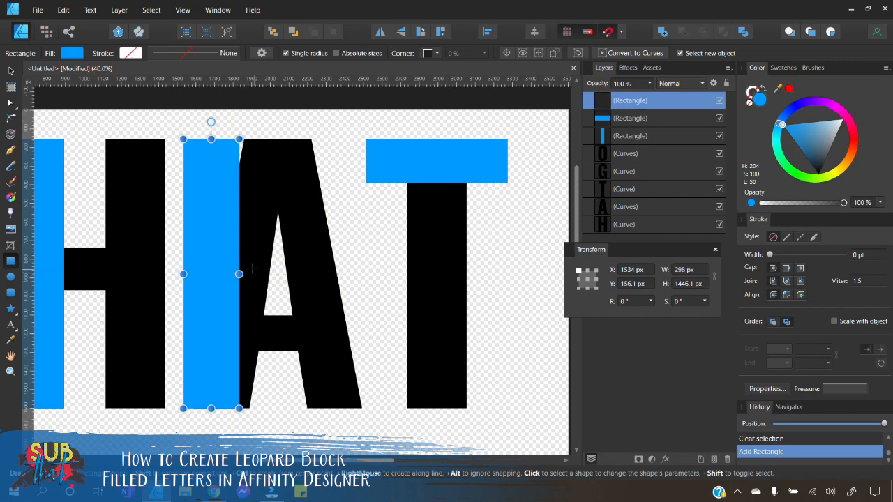
Shear the rectangle between the H and the A to -3.9° and deselect it.
click(705, 301)
mouse_move(704, 314)
mouse_down()
mouse_move(696, 320)
mouse_move(704, 321)
mouse_up()
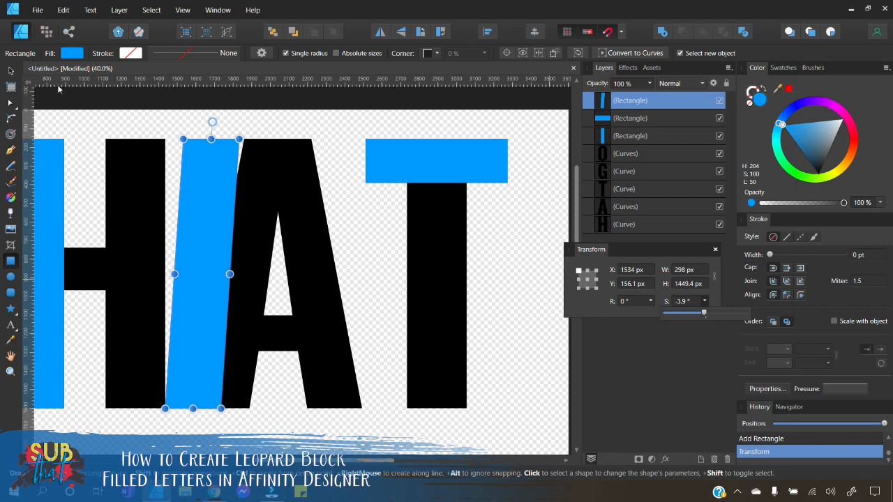
click(11, 70)
click(110, 119)
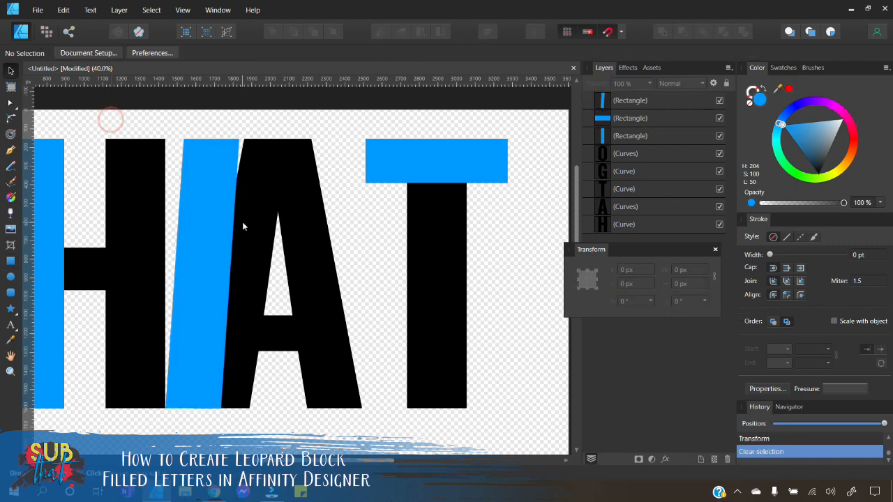
Try to fit the rectangle to the A's left leg by shearing it to -10.7°, moving it there and narrowing it to 273.7 px.
click(217, 217)
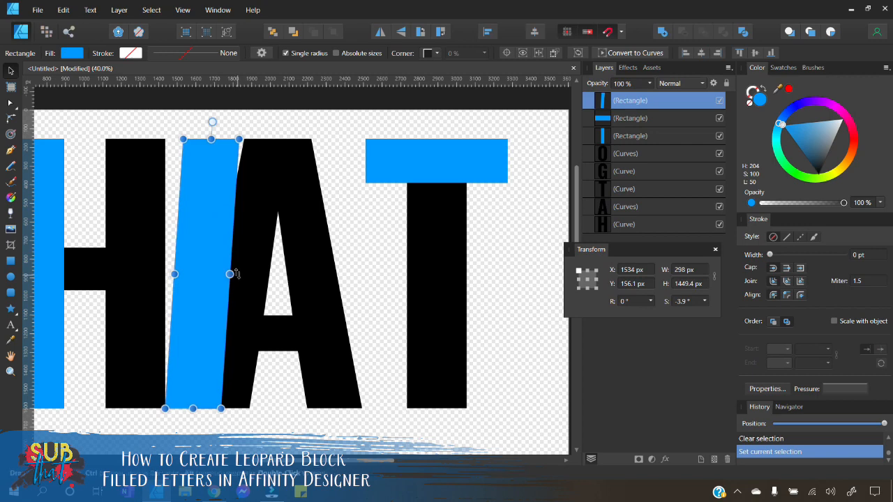
mouse_move(237, 274)
mouse_down()
mouse_move(242, 225)
mouse_move(238, 274)
mouse_move(238, 265)
mouse_move(230, 274)
mouse_up()
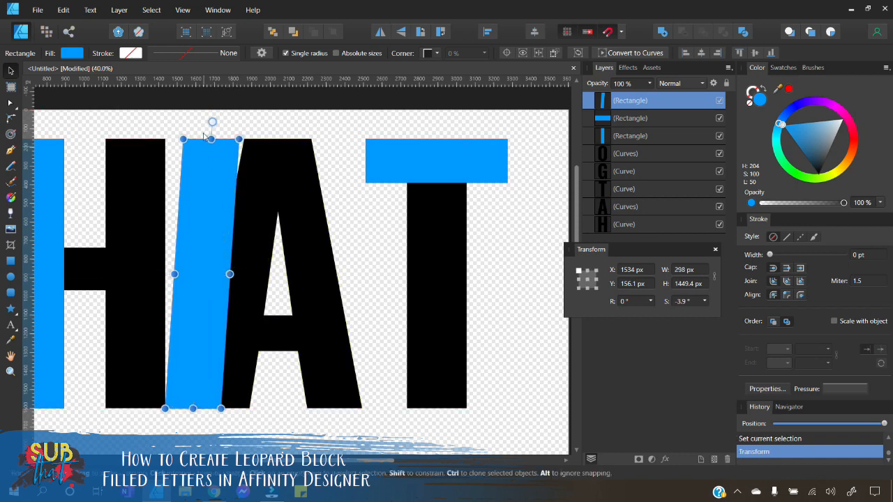
drag(209, 130, 249, 136)
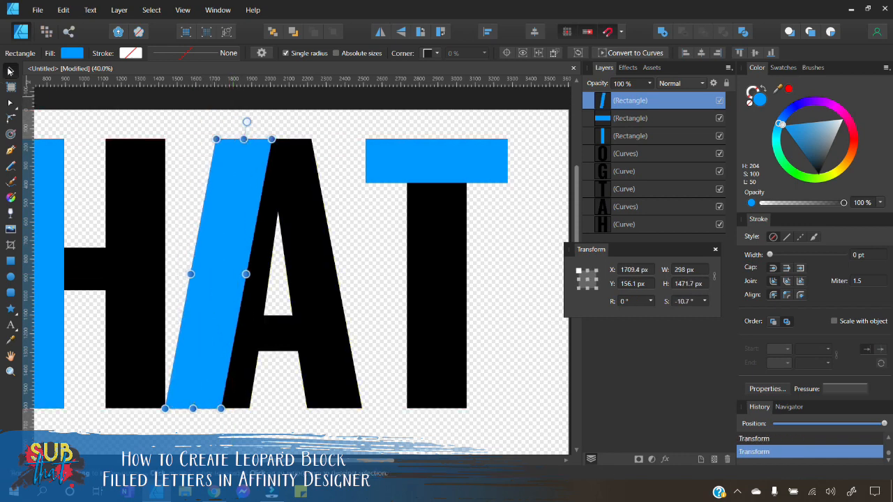
drag(221, 244, 247, 240)
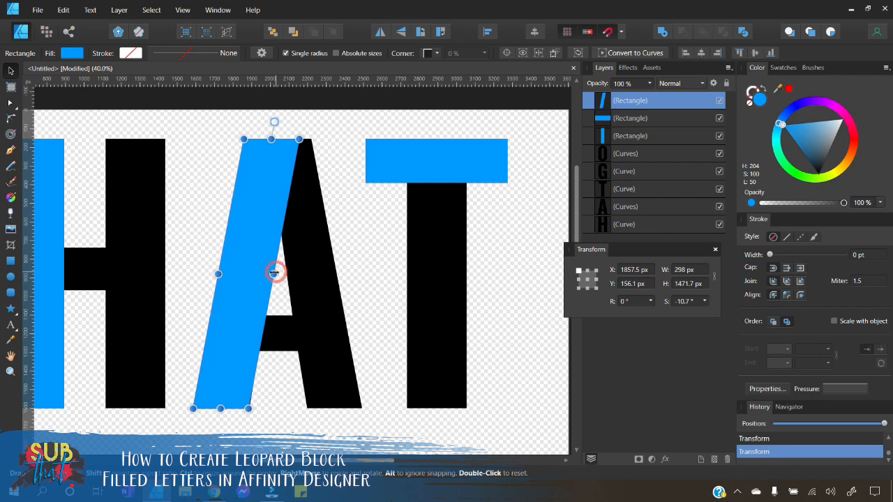
drag(274, 274, 269, 274)
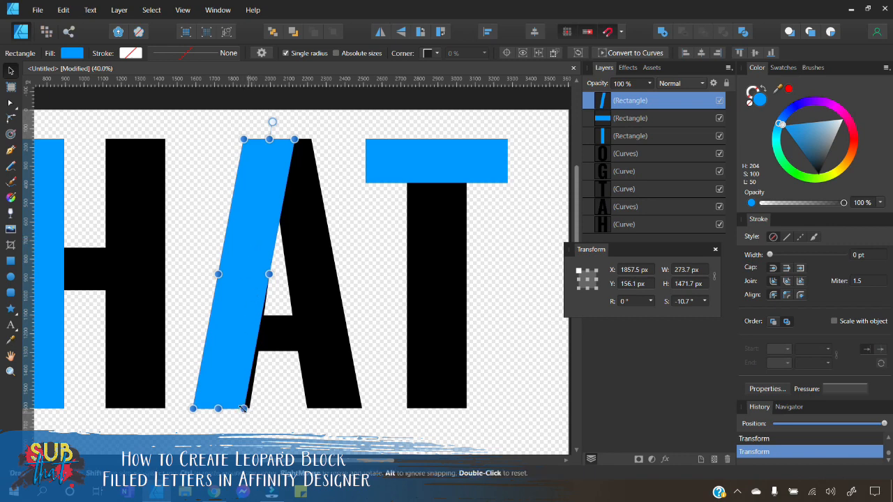
Move the sheared rectangle off the A, delete it, and dock the Transform settings back in place.
drag(239, 242, 201, 234)
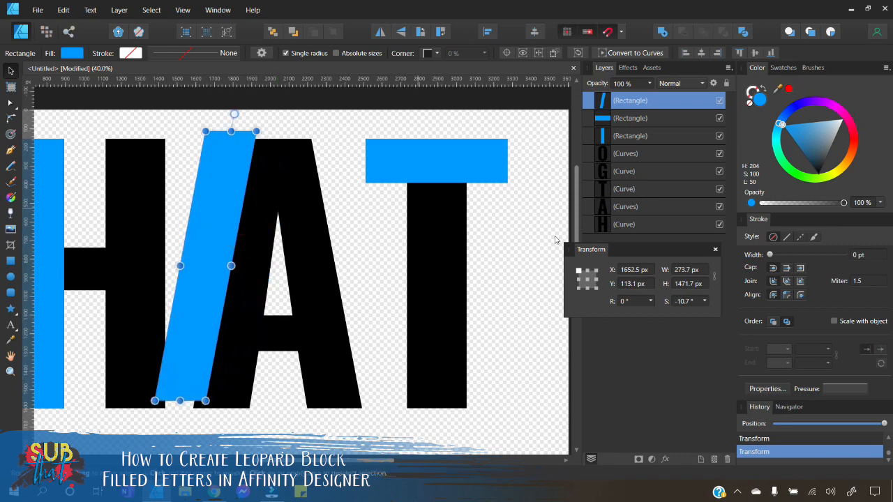
click(726, 459)
drag(597, 252, 750, 407)
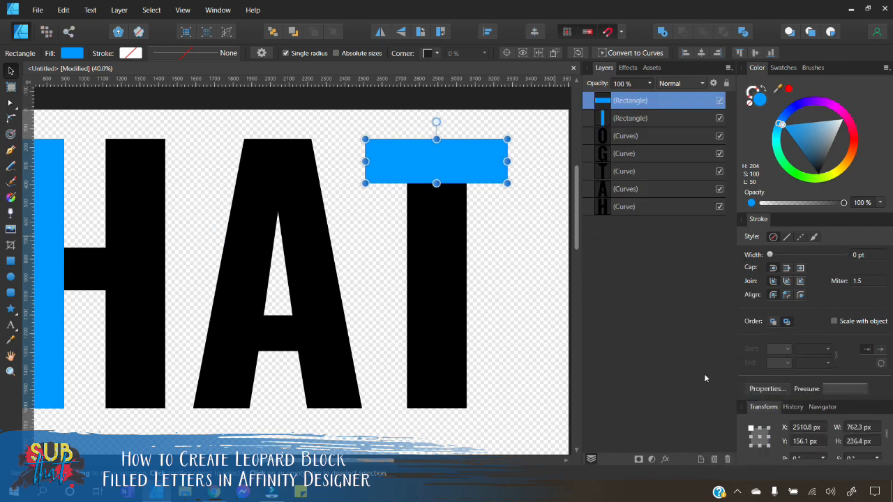
Draw a blue rectangle of about 303 by 1446 px over the A's left leg, spanning the foot's width and the letter's full height.
click(201, 146)
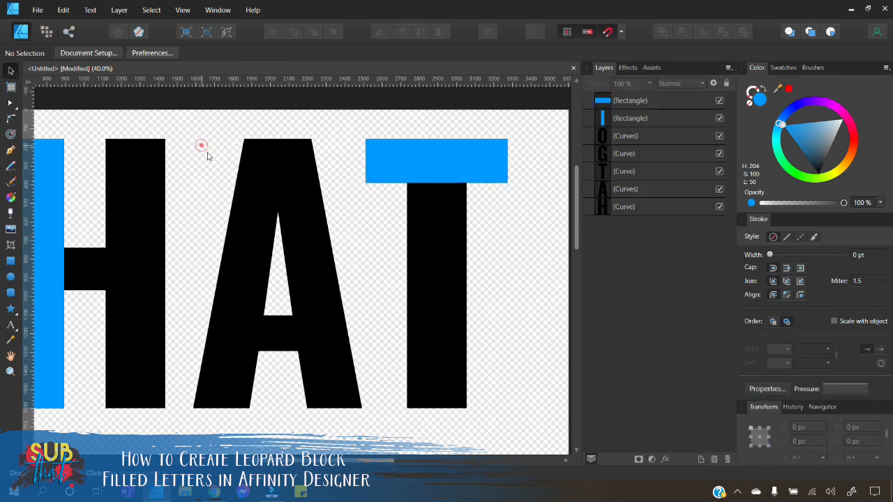
click(11, 260)
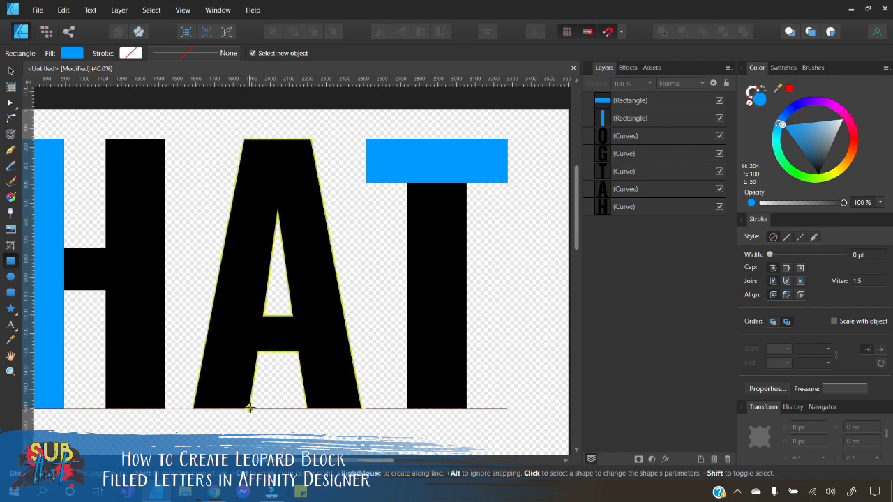
drag(250, 408, 191, 138)
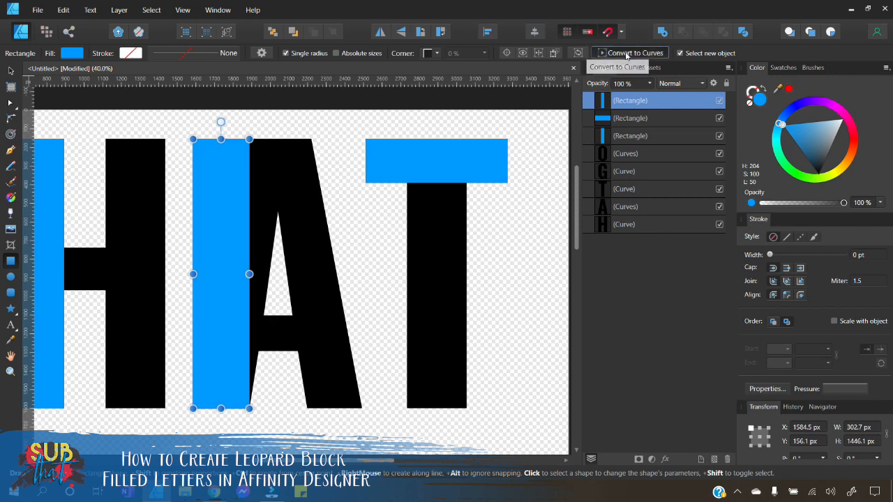
Convert the rectangle to curves and move its two upper nodes along the A's top edge to follow the slanted left leg.
click(625, 53)
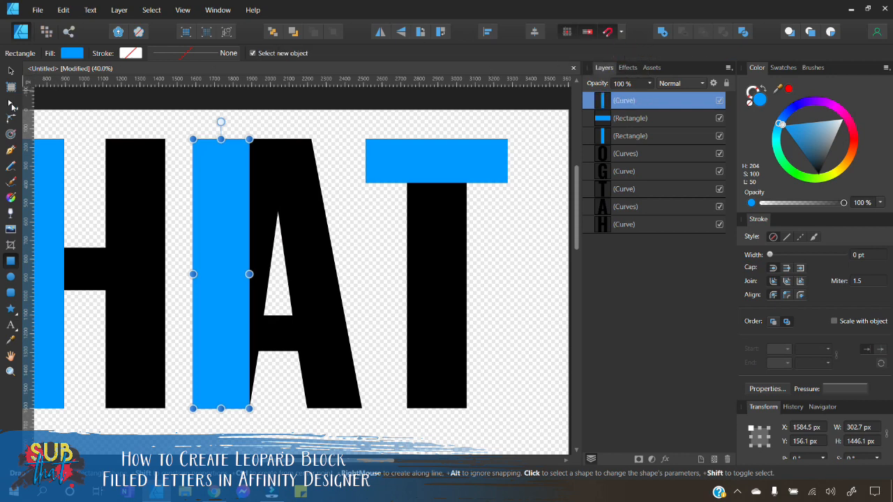
click(11, 103)
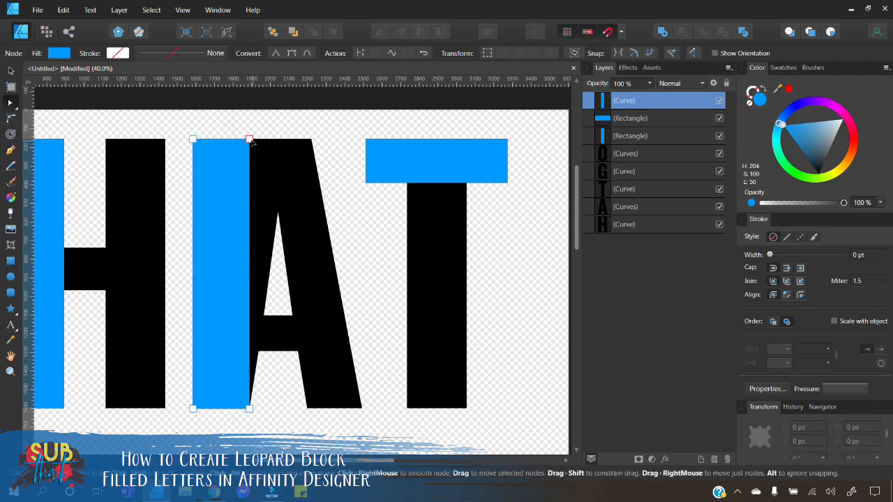
drag(251, 140, 289, 140)
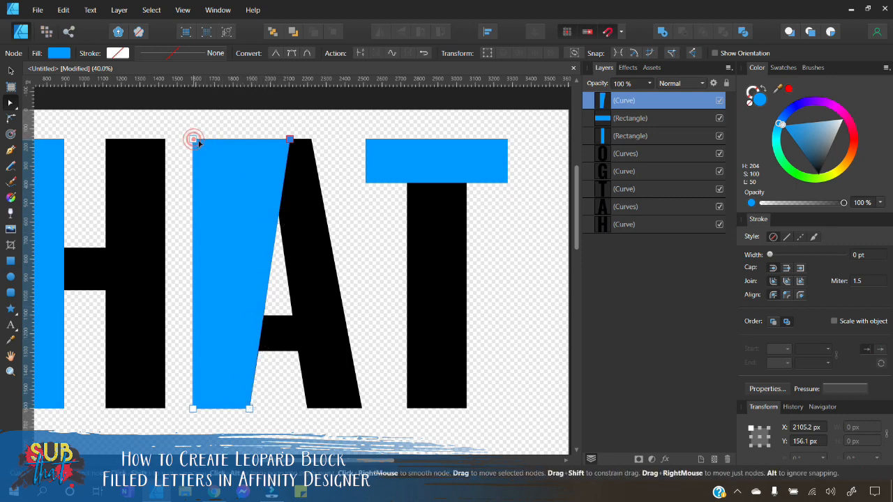
drag(193, 140, 244, 140)
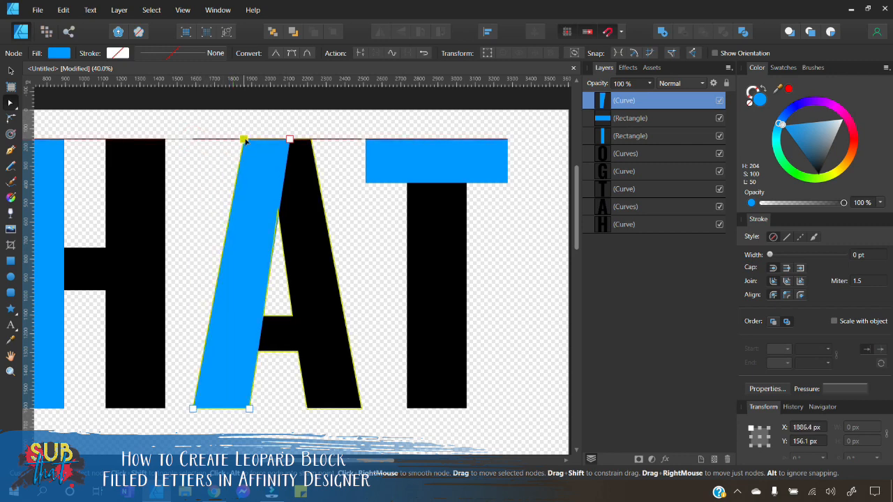
click(10, 71)
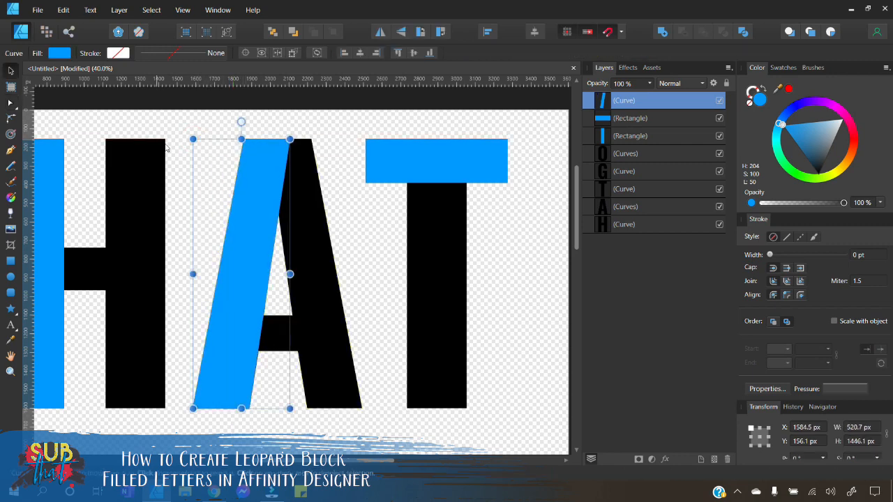
click(189, 116)
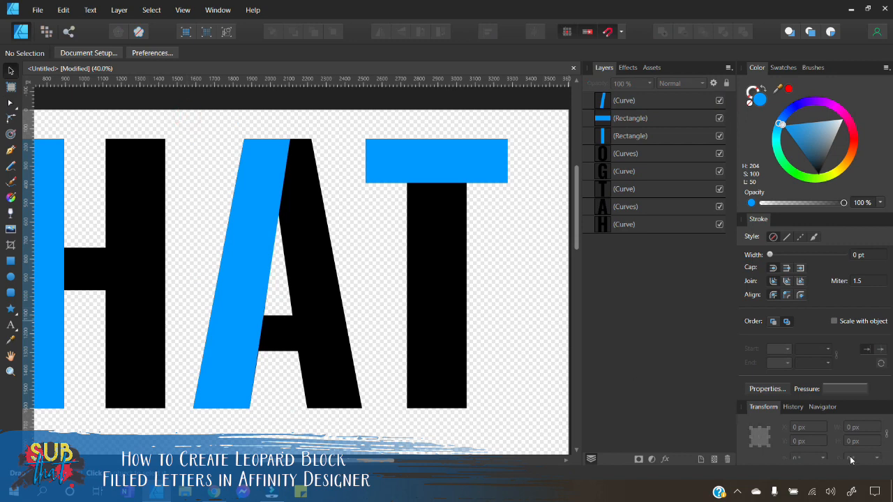
Nudge the slanted block slightly right to cover the black sliver along the inner edge of the A's left leg.
click(825, 407)
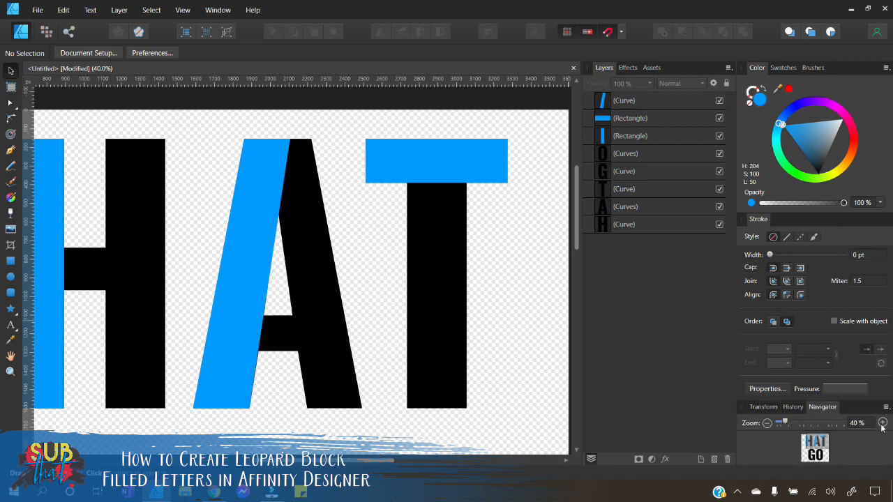
click(882, 424)
click(881, 424)
scroll(360, 332, down, 2)
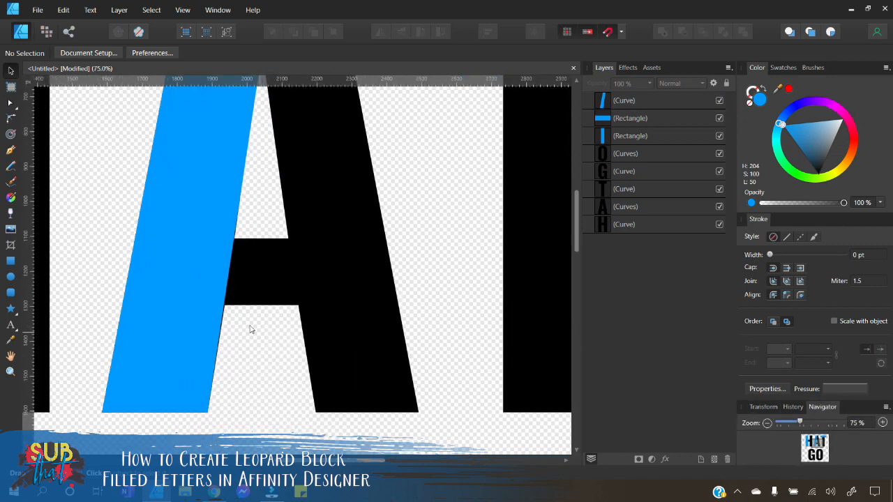
click(193, 363)
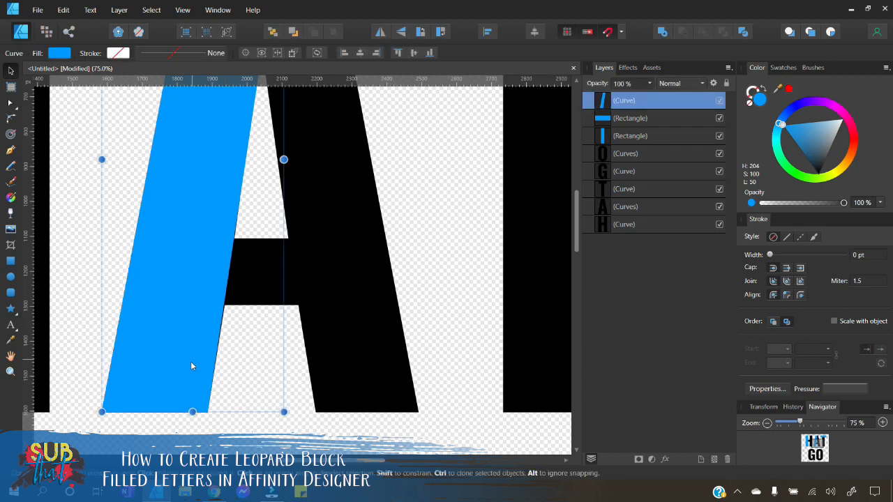
drag(190, 370, 189, 369)
click(189, 434)
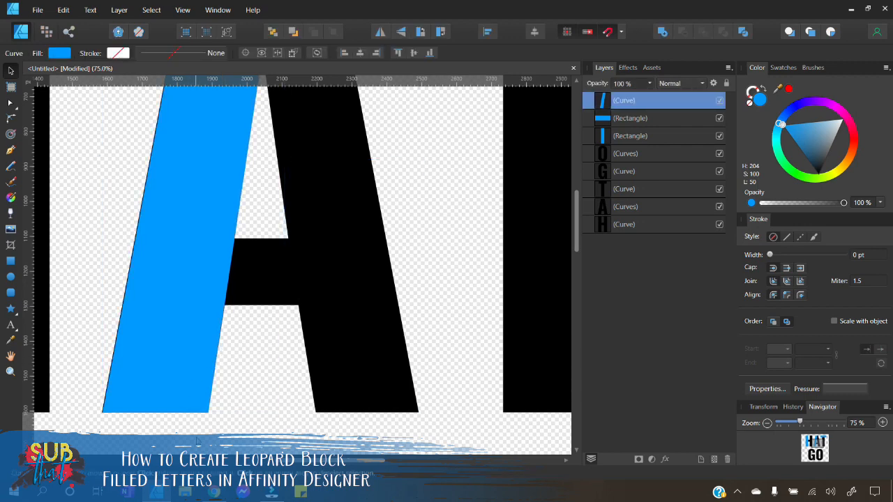
Widen the slanted block slightly to the left to cover the outer edge of the A's left leg.
click(165, 352)
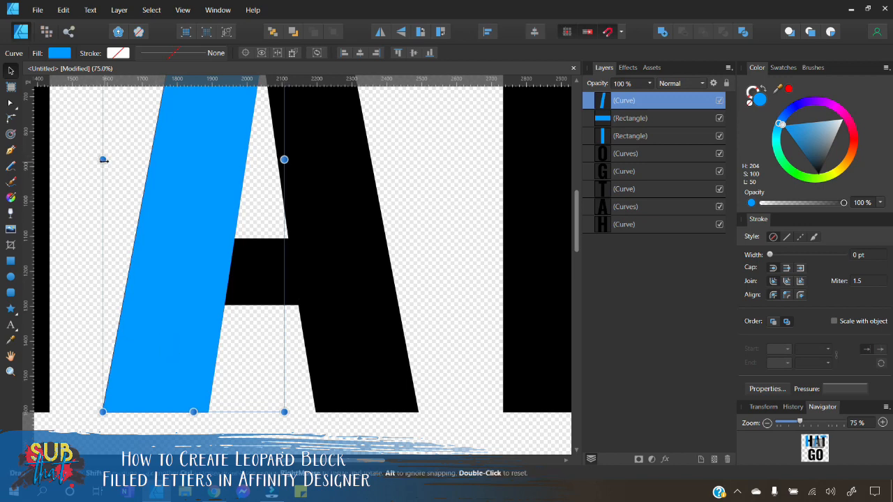
drag(103, 161, 102, 160)
click(185, 431)
scroll(203, 339, up, 2)
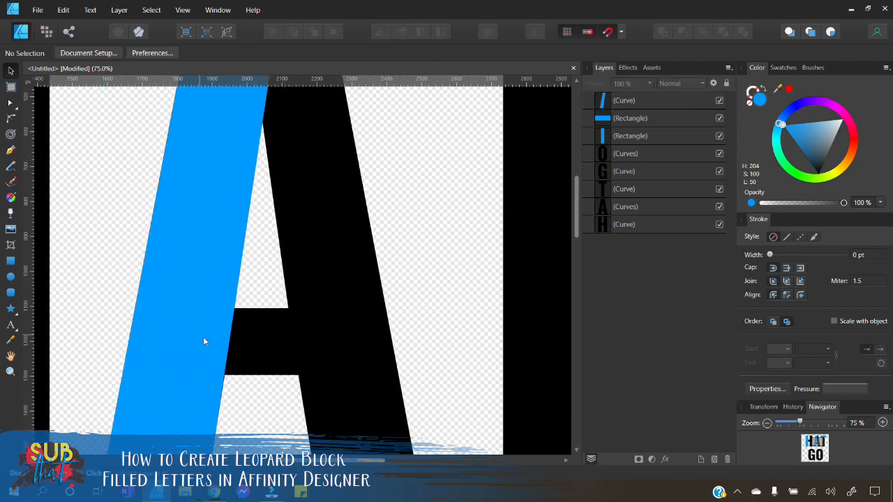
scroll(203, 341, up, 3)
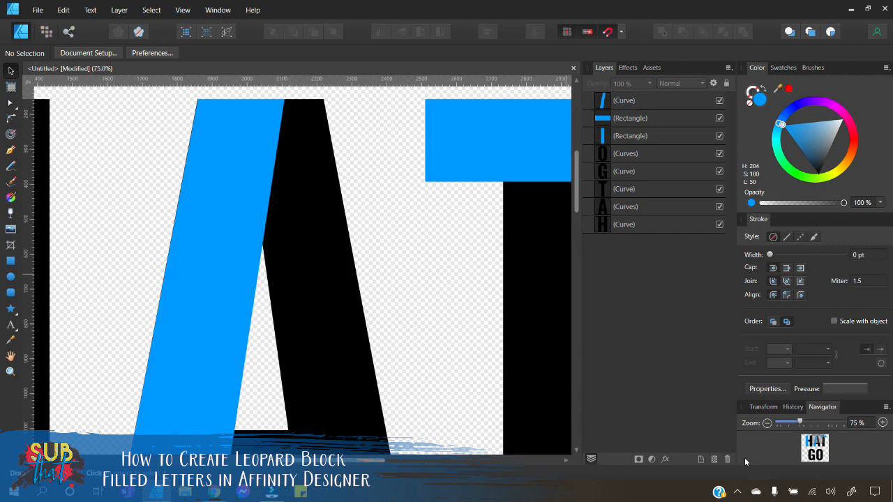
Draw a blue rectangle of about 436.5 by 1486.3 px over the left half of the O, snapped to its top and bottom.
click(768, 424)
click(767, 424)
scroll(288, 342, down, 4)
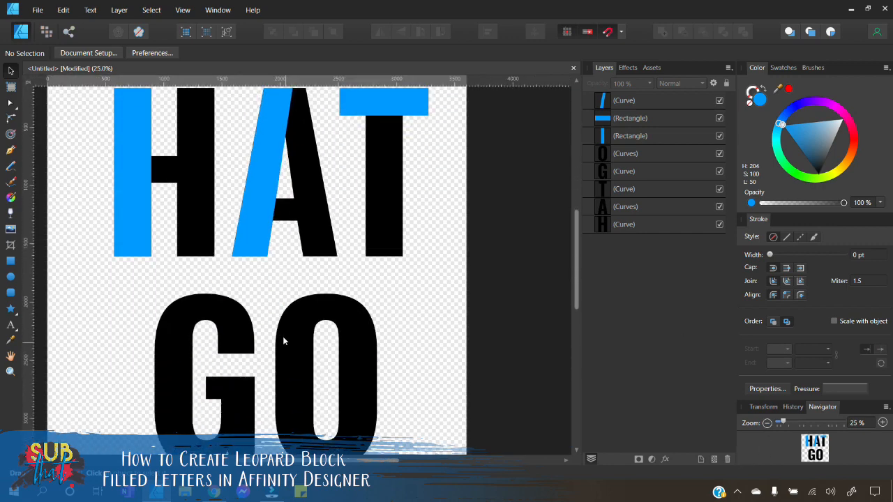
scroll(293, 336, down, 1)
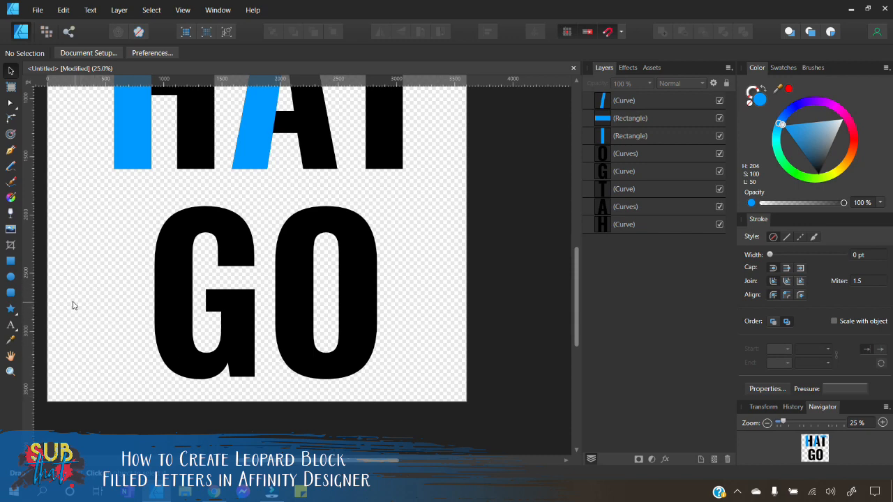
click(10, 260)
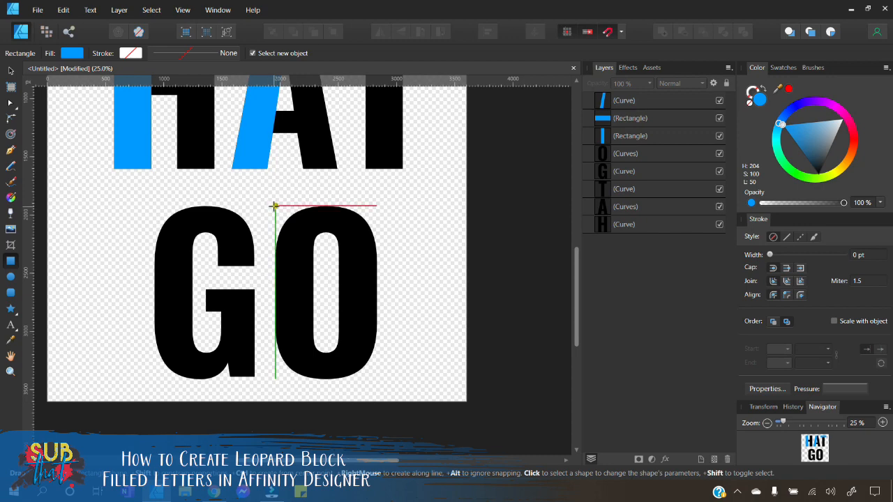
drag(275, 207, 325, 380)
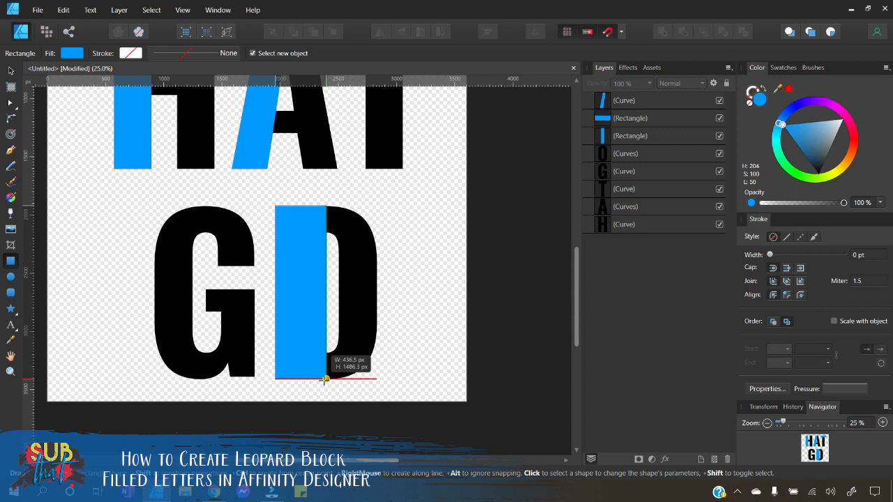
drag(324, 380, 325, 380)
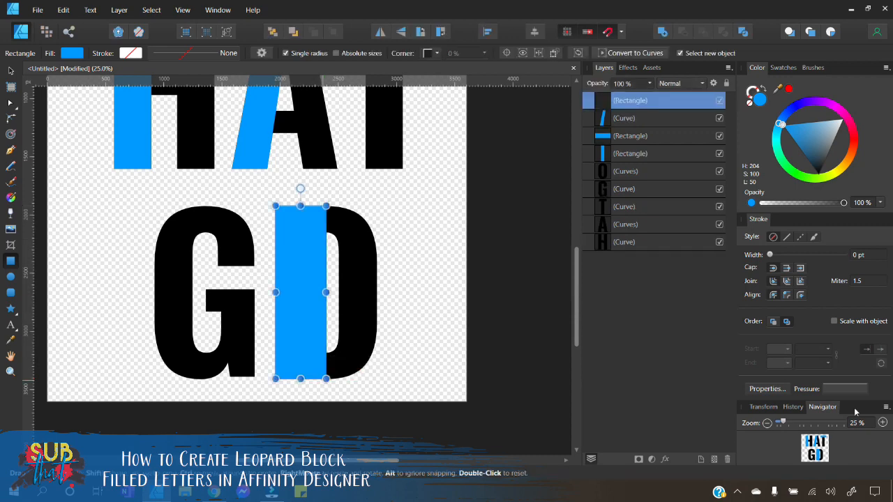
Snap the O rectangle's lower-right corner to the bottom centre point of the O's outline.
click(882, 422)
scroll(365, 339, down, 5)
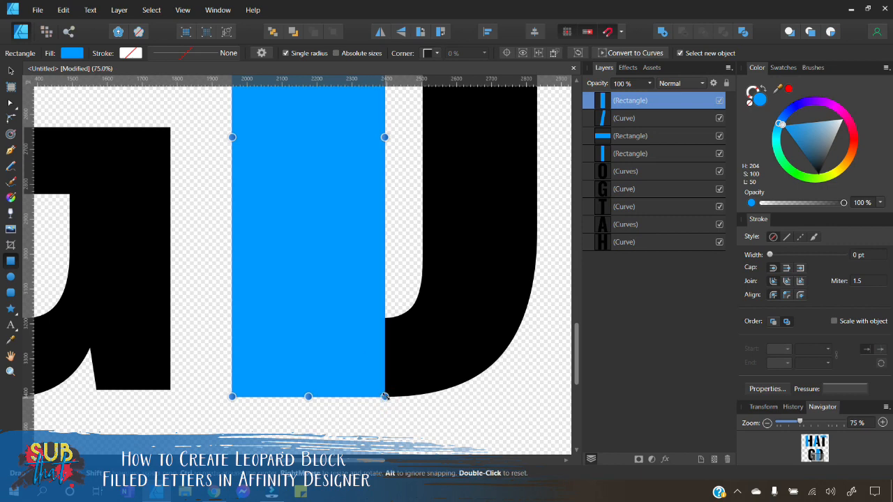
mouse_move(384, 396)
mouse_down()
mouse_move(371, 396)
mouse_move(384, 395)
mouse_up()
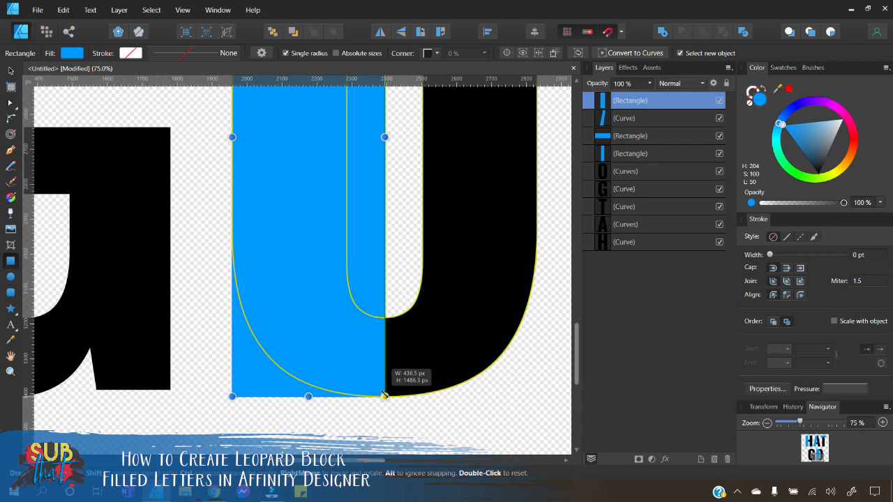
drag(385, 396, 384, 395)
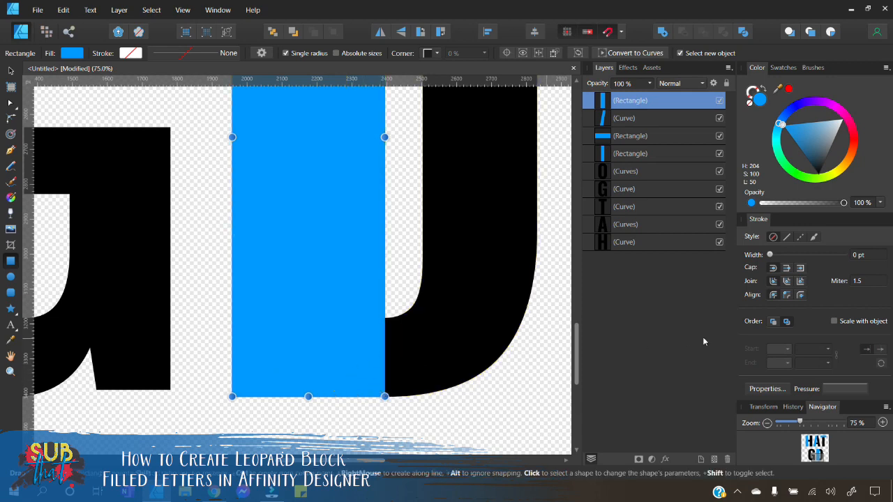
Draw a full-height blue rectangle over the left half of the G, snapped to its outline, and deselect it.
click(768, 424)
click(767, 424)
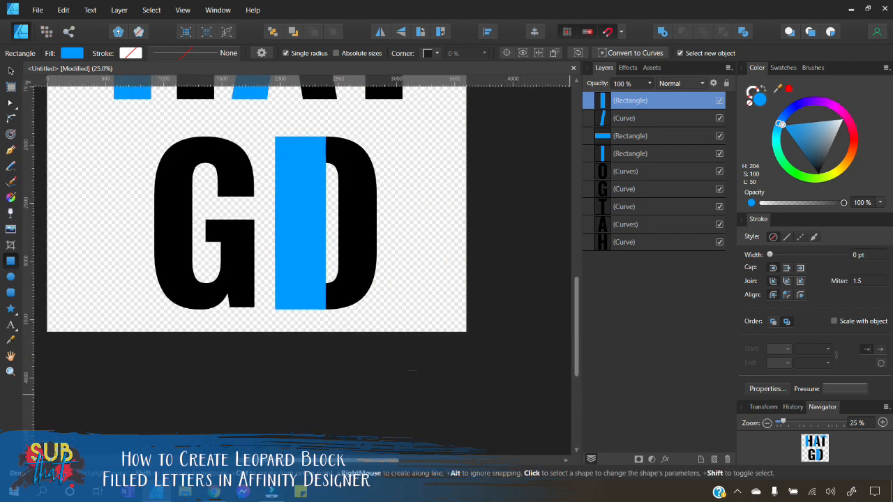
scroll(377, 279, up, 1)
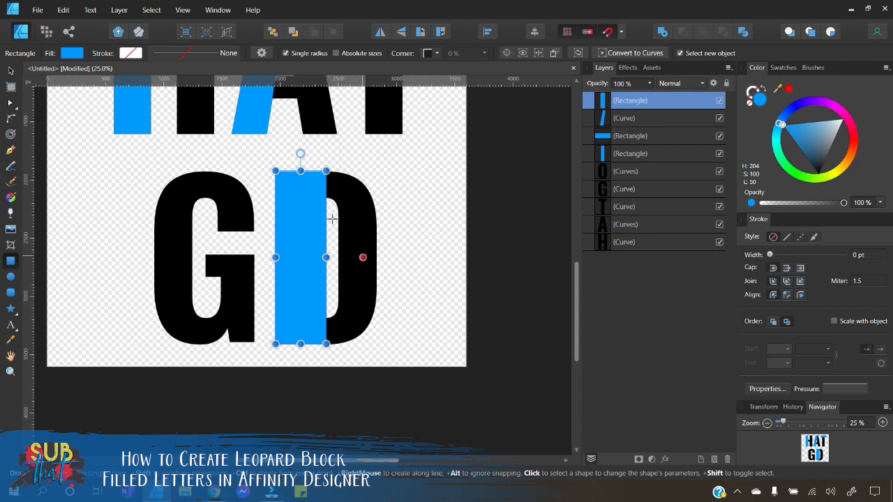
scroll(418, 316, up, 2)
scroll(418, 316, up, 4)
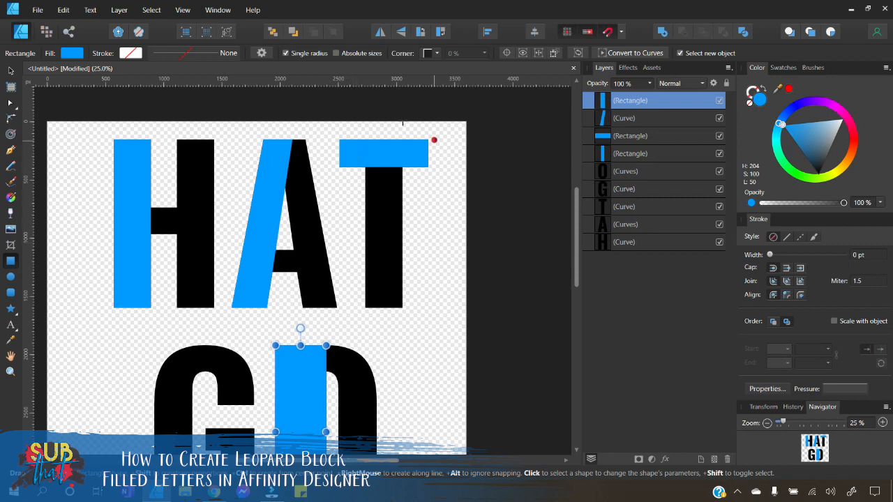
scroll(355, 273, down, 3)
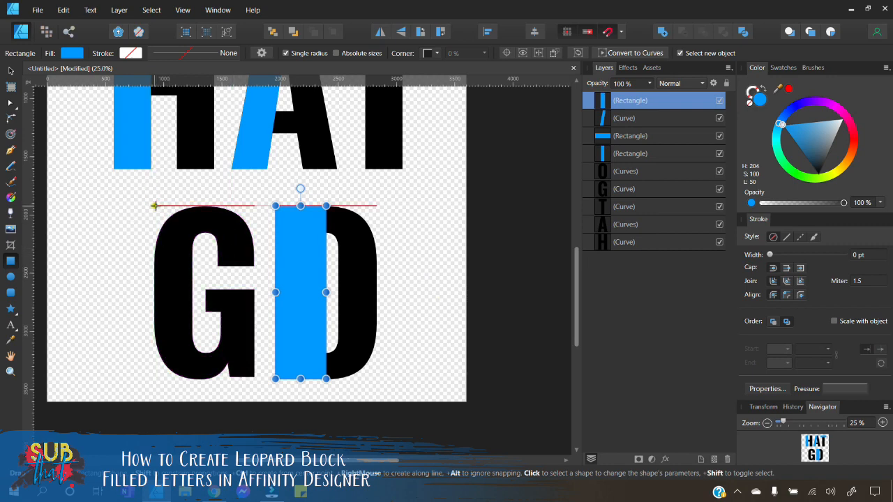
drag(153, 205, 179, 379)
click(10, 70)
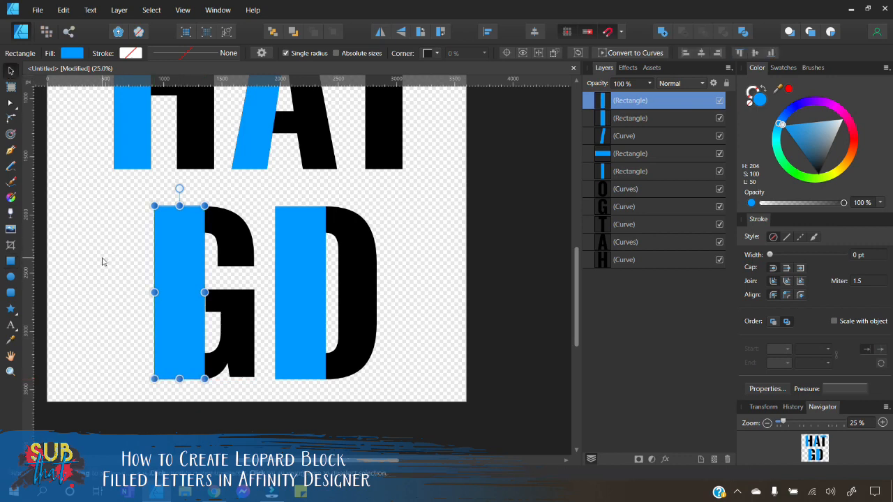
click(101, 258)
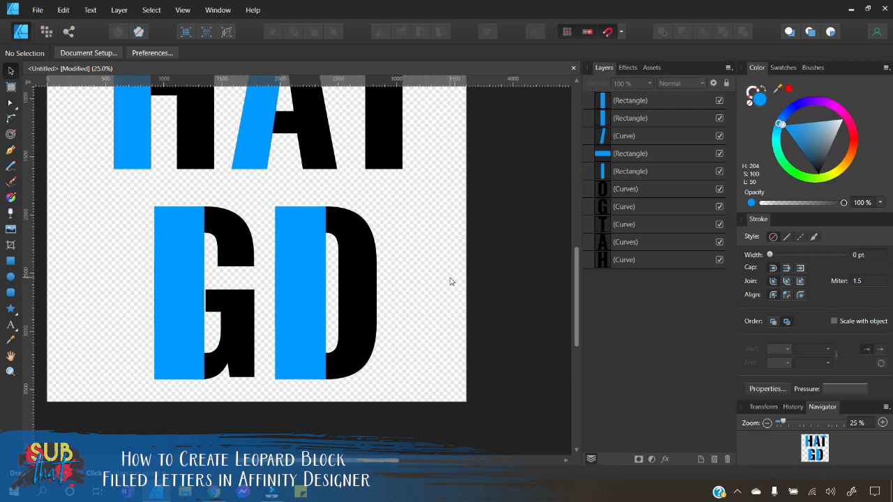
Rename the layer of the rectangle covering the H's left stem as H BLOCK.
scroll(355, 288, up, 5)
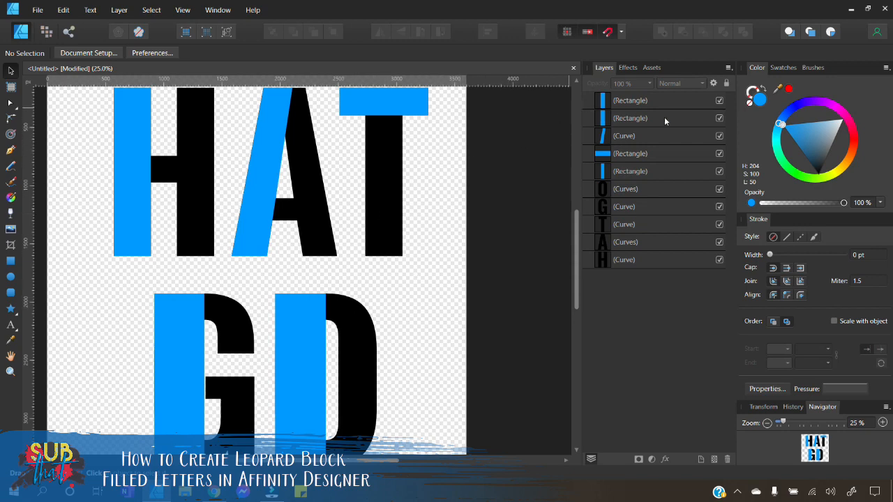
click(619, 173)
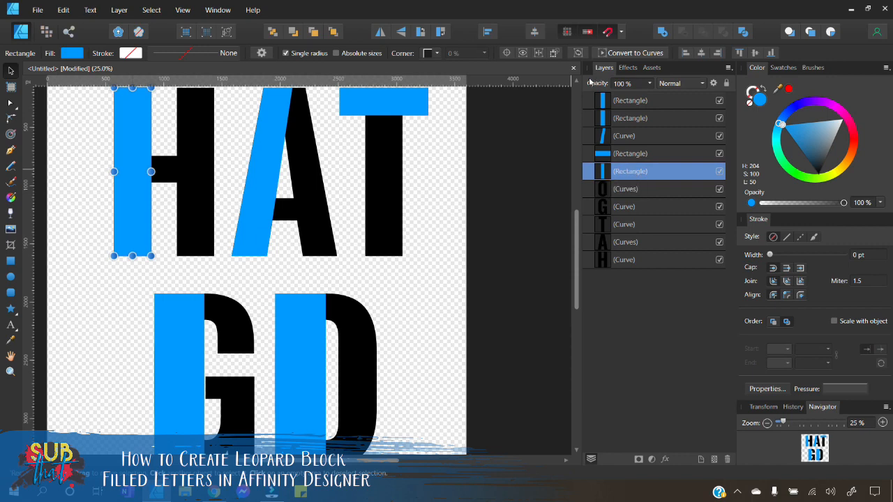
double_click(636, 174)
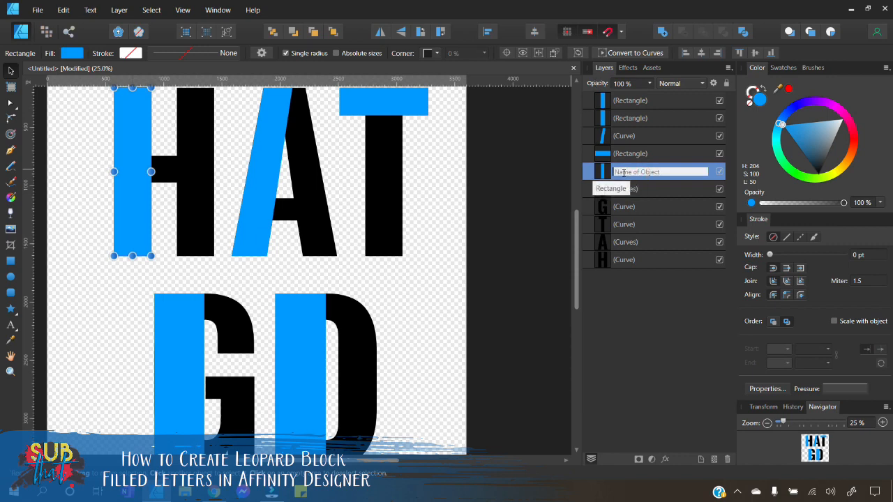
text(H BLOCK)
key(Return)
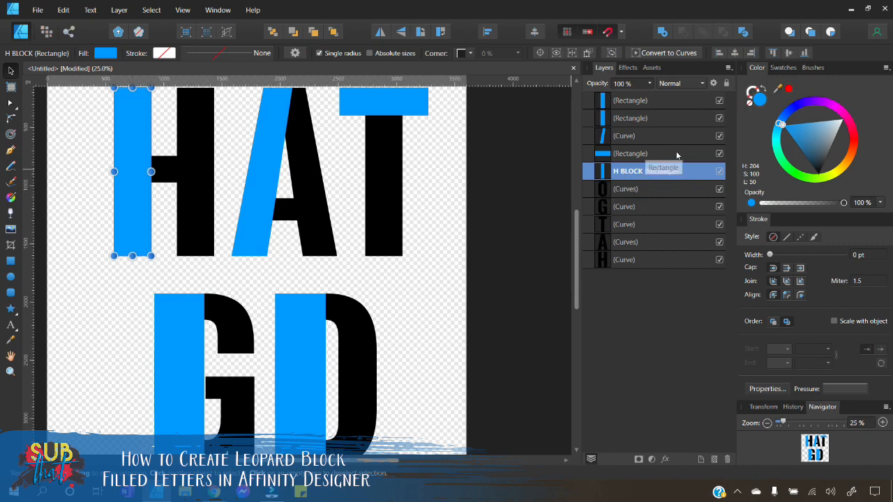
Rename the layer of the rectangle over the T's crossbar as T BLOCK and the A's slanted blue shape as A BLOCK.
click(636, 155)
double_click(636, 154)
text(T BLOCK)
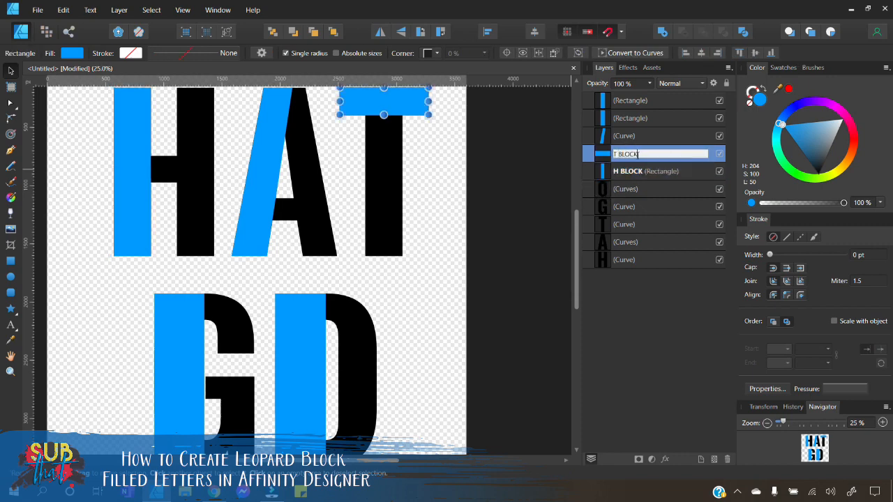
key(Return)
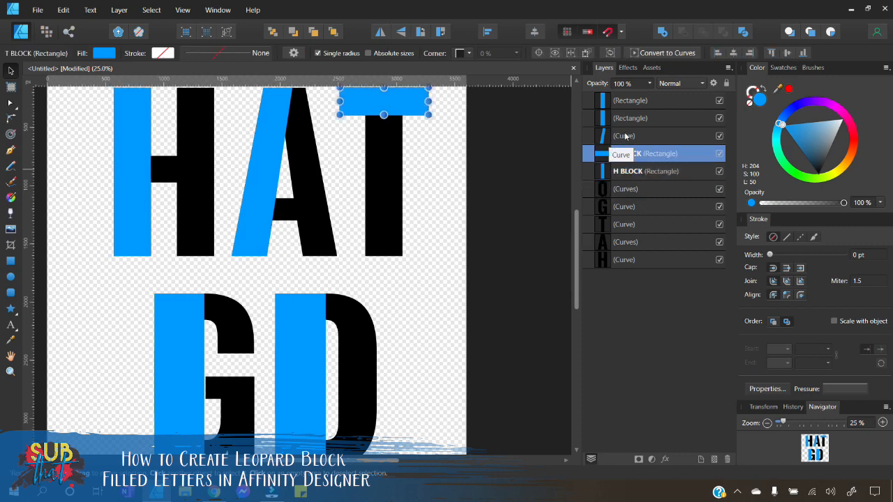
click(626, 136)
double_click(625, 136)
text(A BLOCK)
key(Return)
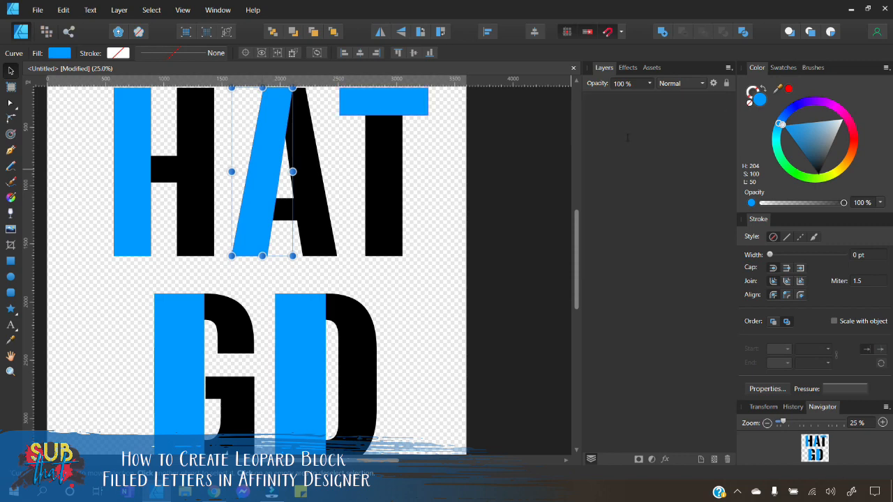
Rename the layers of the rectangles covering the left halves of the O and the G as O BLOCK and G BLOCK.
double_click(625, 119)
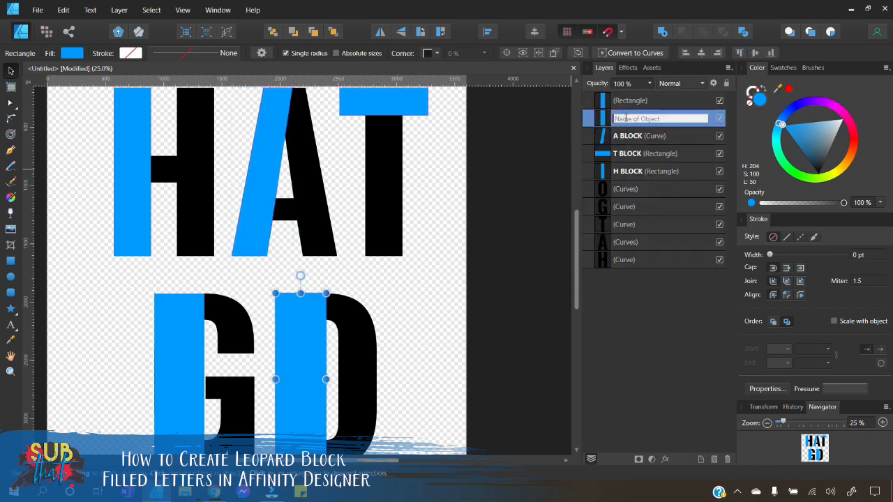
text(O BLOCK)
key(Return)
double_click(632, 104)
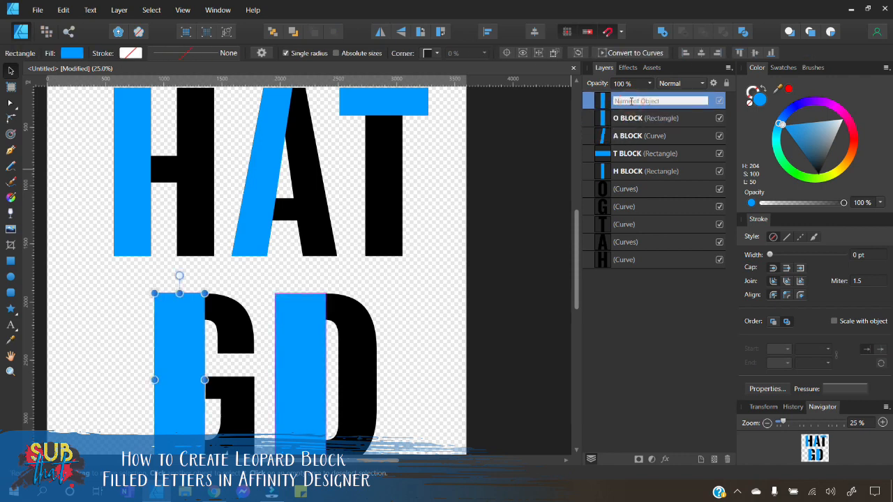
text(G BLOCK)
key(Return)
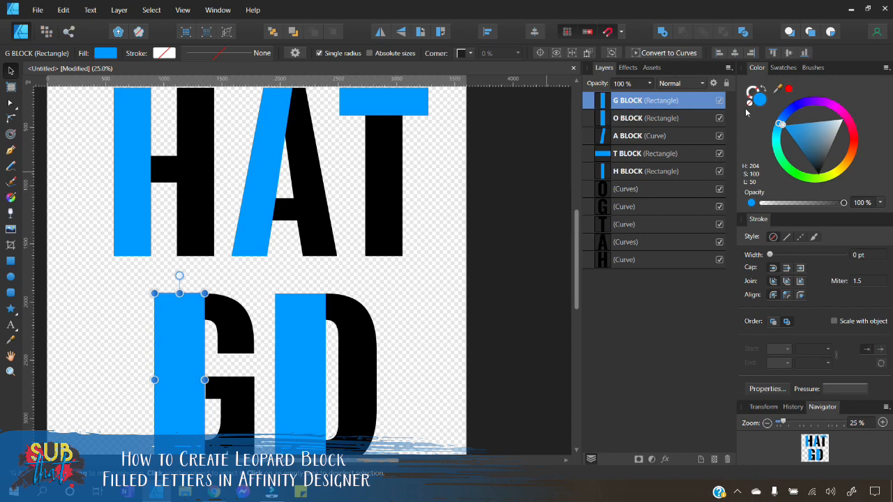
Select the five layers from G BLOCK to H BLOCK and choose a Bitmap fill for them with the Fill tool.
shift+click(627, 172)
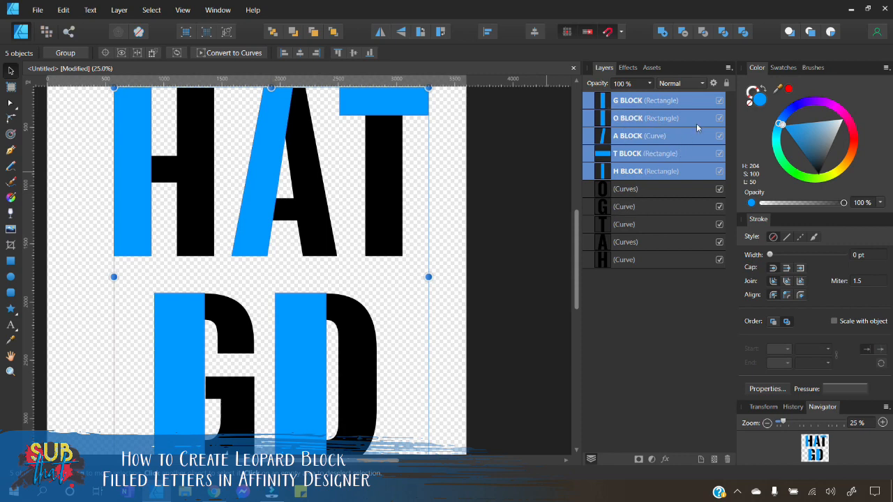
click(639, 102)
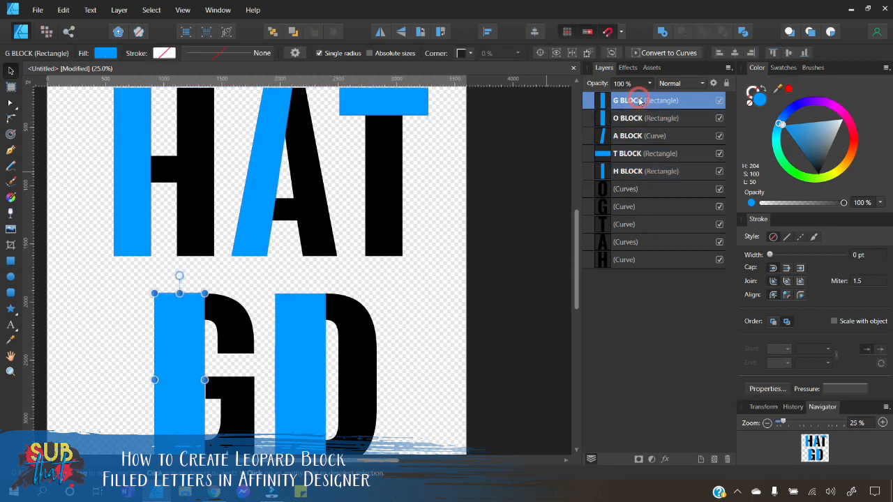
shift+click(635, 174)
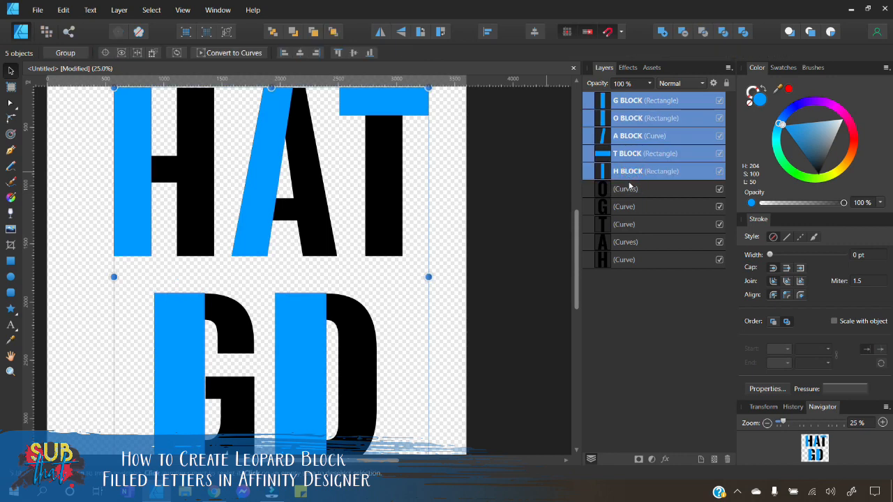
click(11, 198)
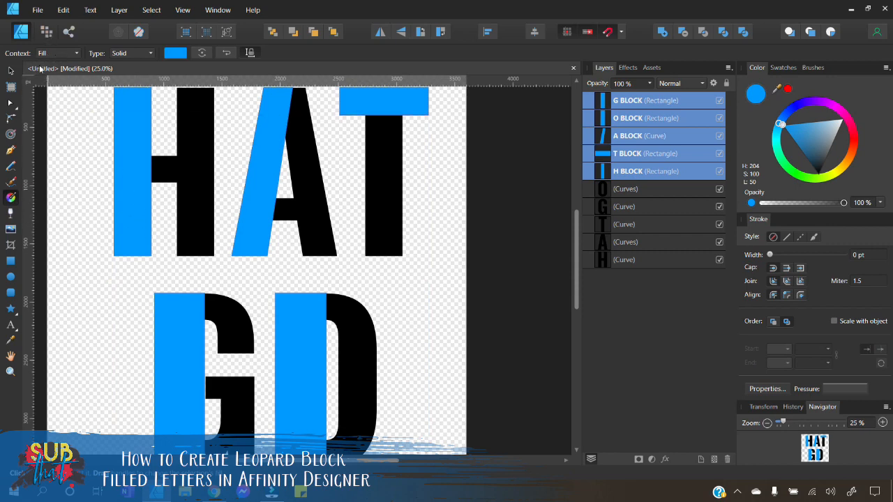
click(80, 55)
click(74, 65)
click(151, 56)
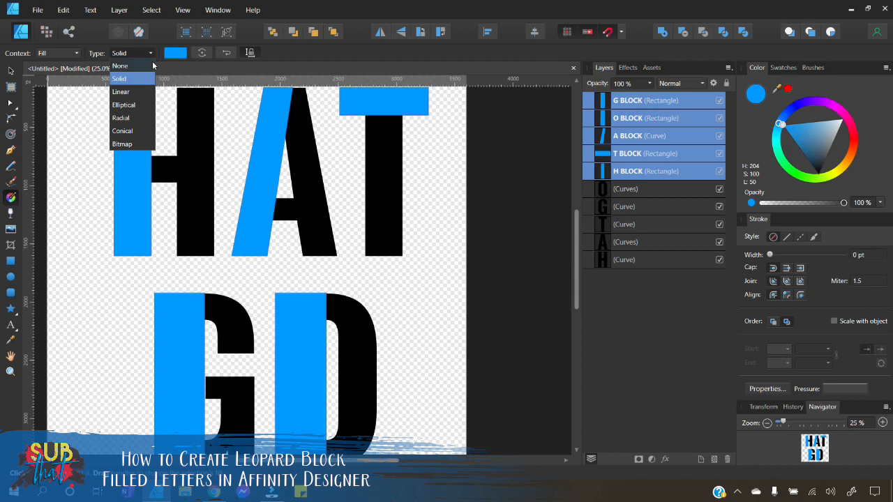
click(124, 144)
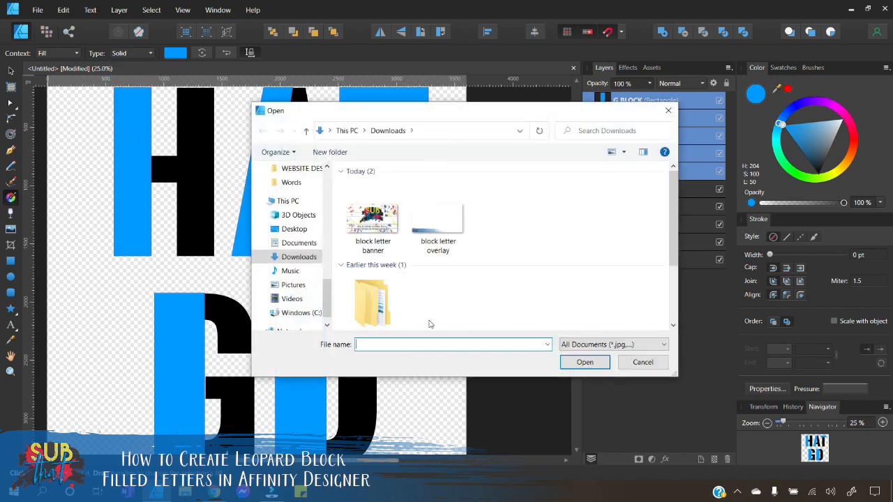
Browse for the fill image to the DIGITAL PAPERS folder inside DESIGN LIFE and GRAPHICS.
scroll(327, 305, up, 10)
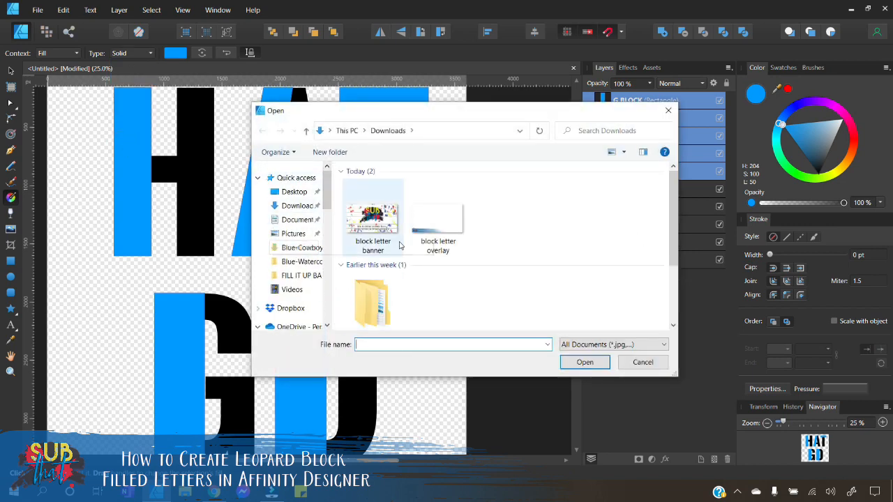
scroll(303, 264, down, 3)
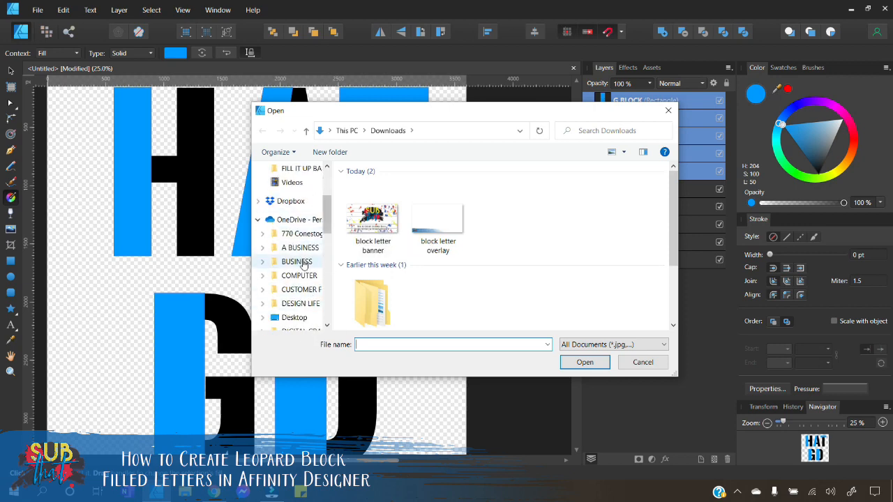
click(298, 303)
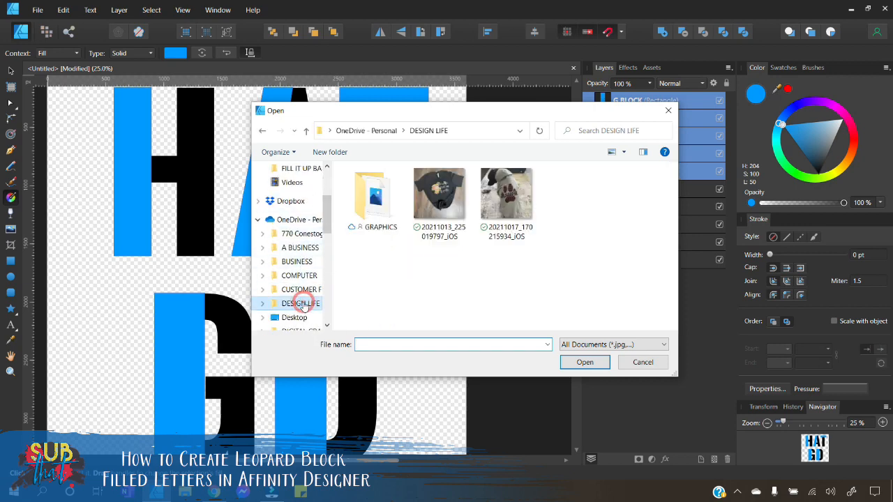
double_click(373, 201)
scroll(410, 260, down, 2)
scroll(409, 260, down, 8)
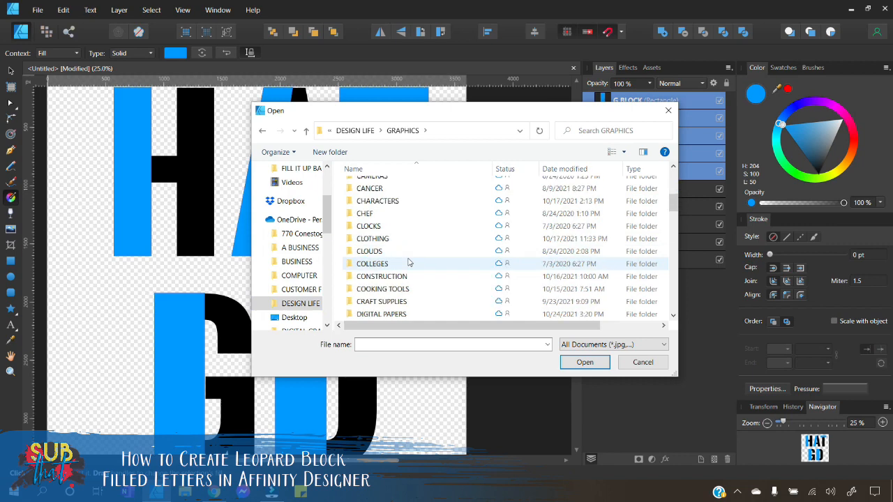
scroll(409, 260, up, 3)
scroll(409, 260, up, 2)
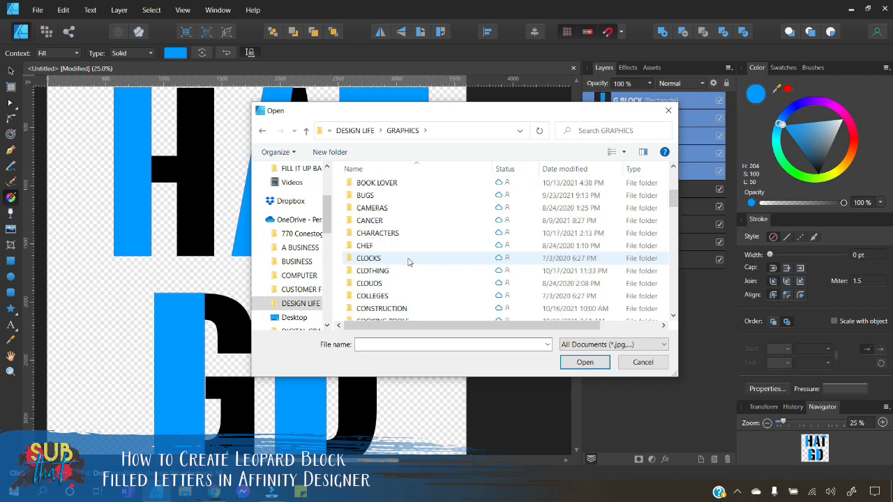
scroll(405, 255, up, 2)
scroll(404, 254, down, 4)
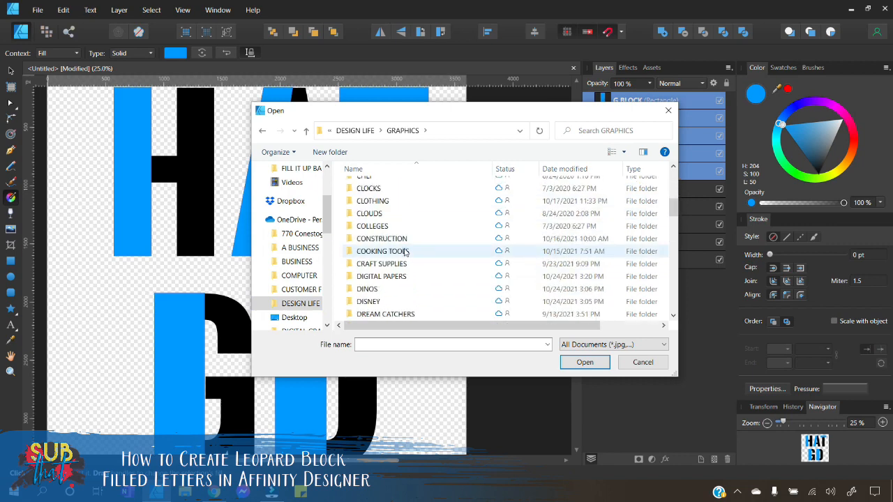
double_click(394, 276)
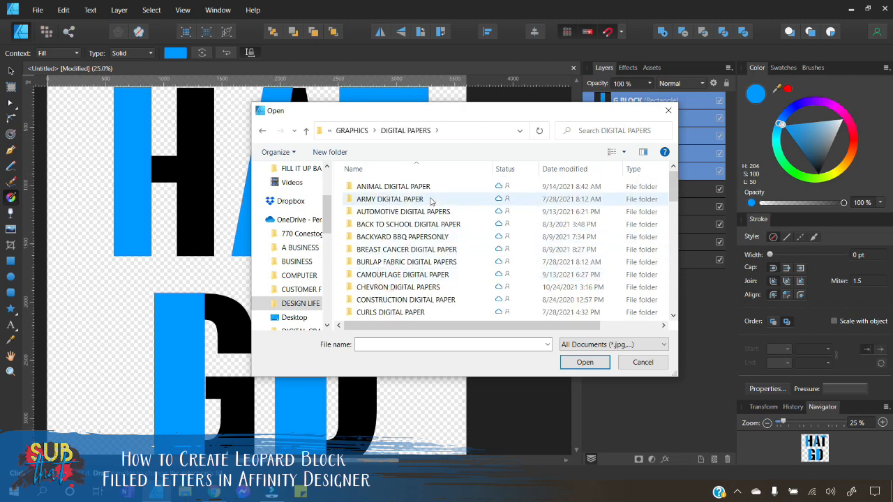
Load the image leopard_0005_6 from the LEOPARD PRINT folder as the bitmap fill of the five blocks.
scroll(427, 237, down, 5)
scroll(429, 223, up, 1)
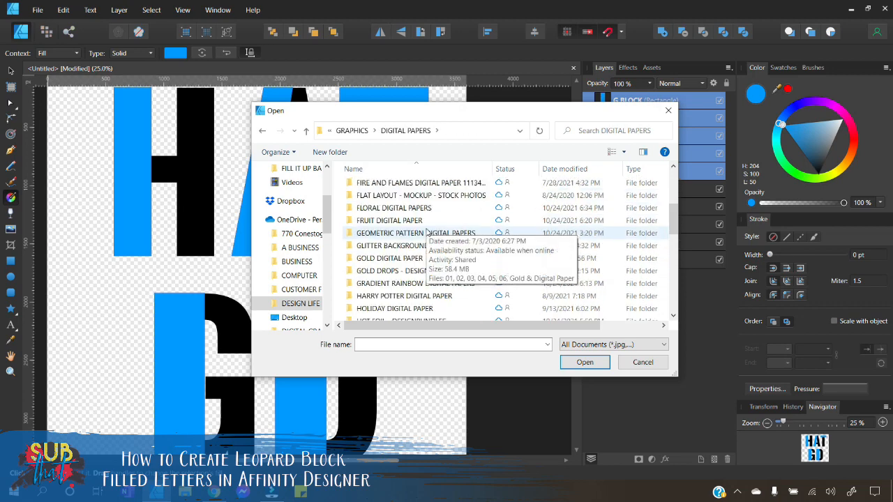
scroll(427, 231, down, 2)
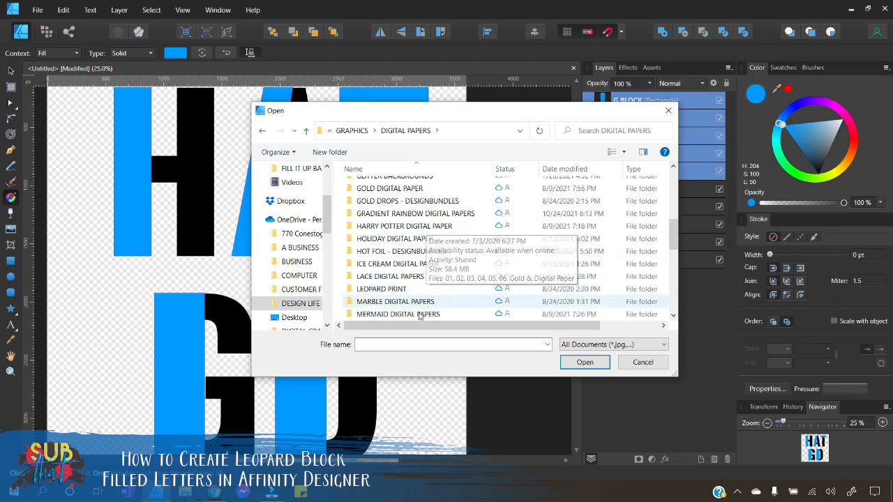
double_click(425, 291)
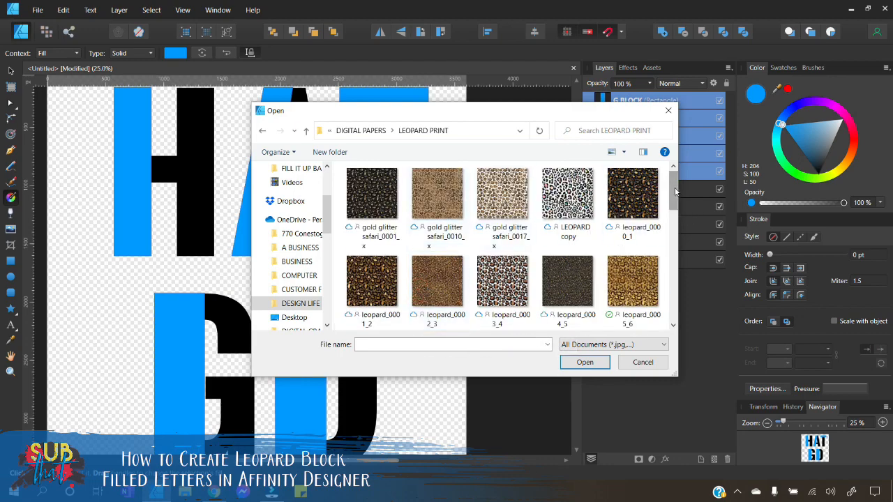
mouse_move(673, 195)
mouse_down()
mouse_move(671, 307)
mouse_move(672, 198)
mouse_up()
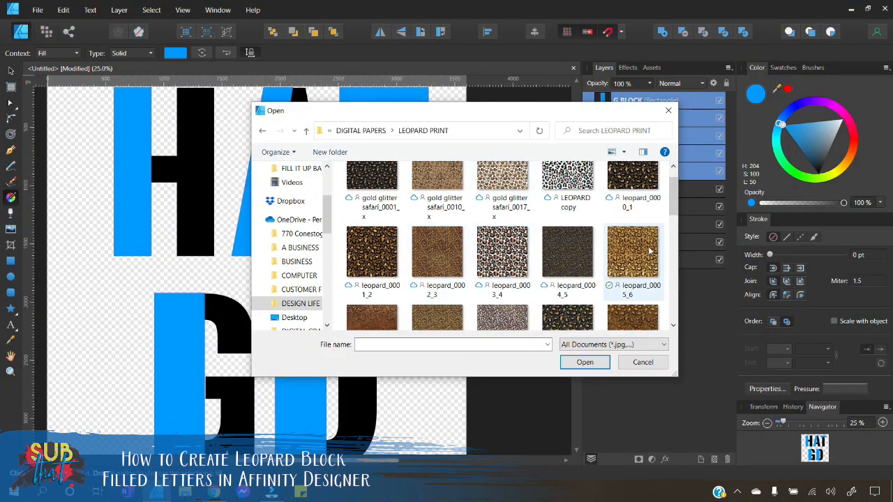
scroll(631, 256, down, 1)
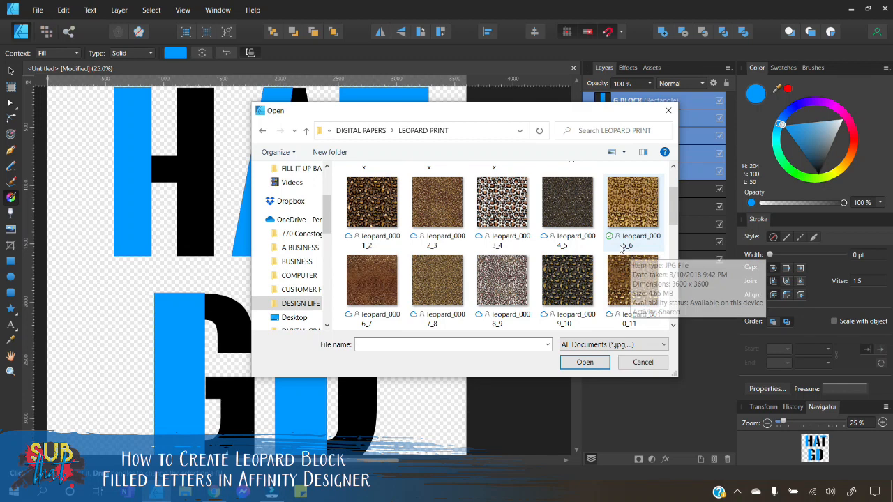
click(632, 209)
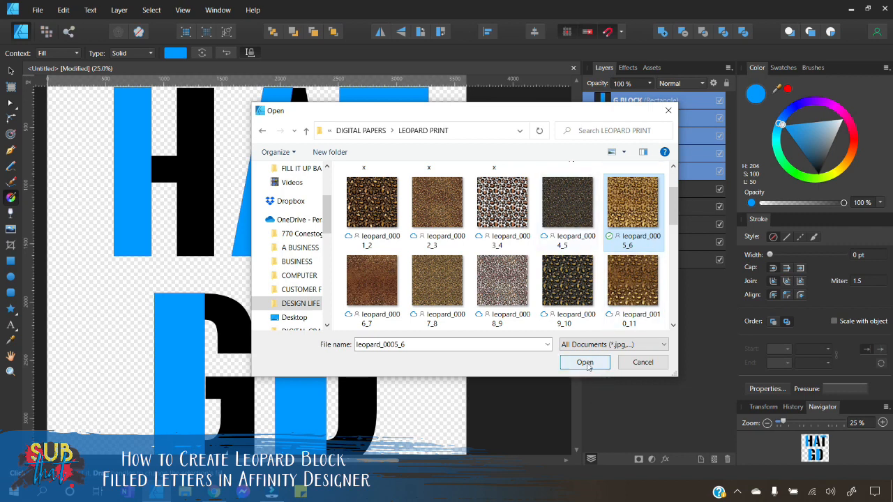
drag(675, 203, 675, 230)
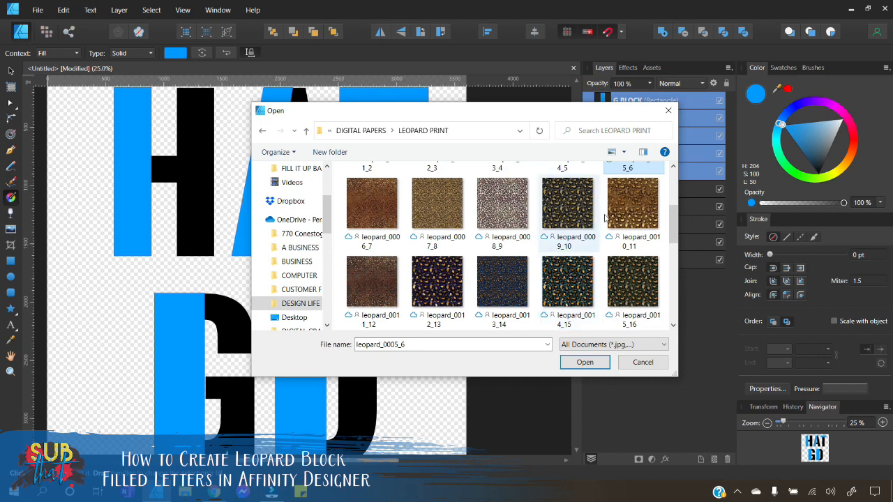
scroll(577, 278, up, 2)
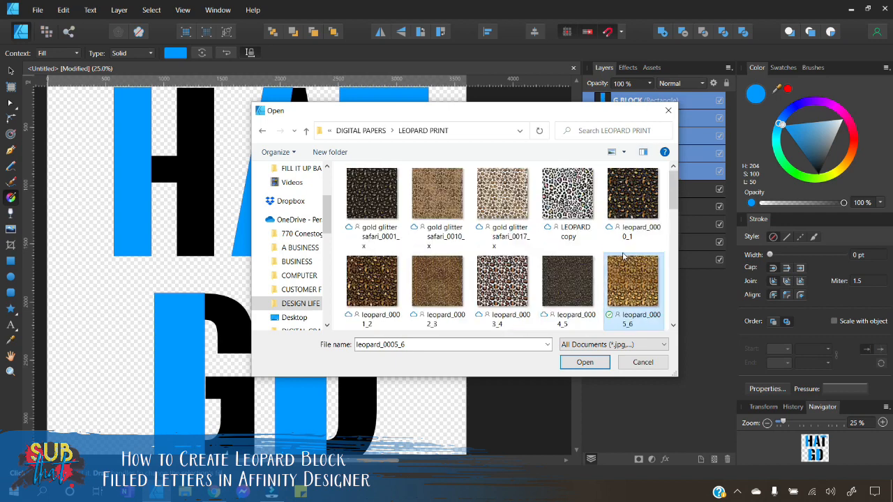
click(590, 365)
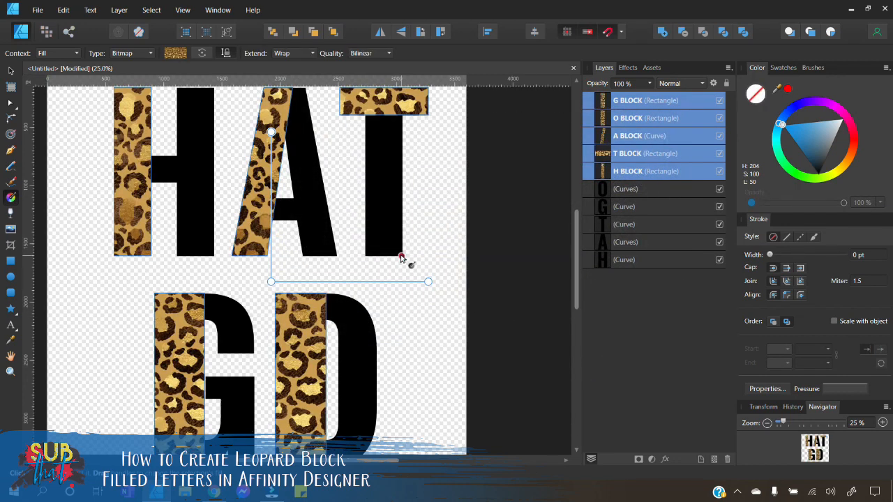
Scale the leopard fill of all five blocks down to about a third of its size, and return to the Move tool.
scroll(412, 281, up, 3)
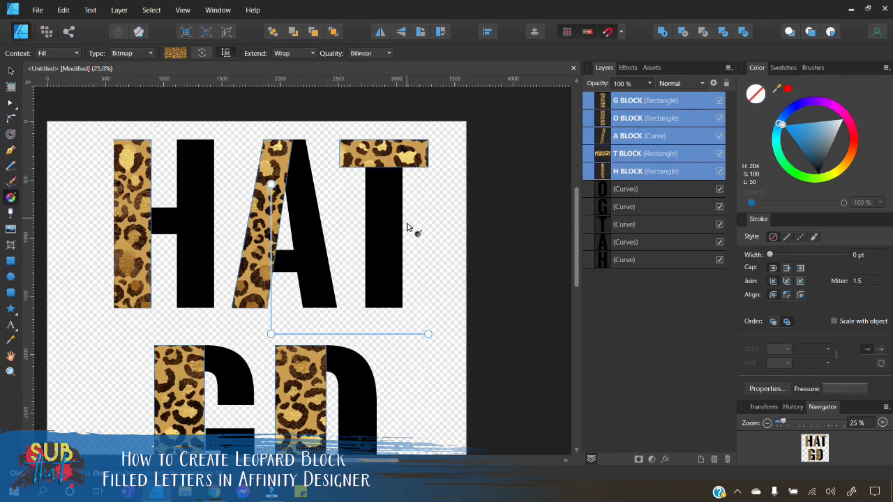
scroll(391, 253, down, 2)
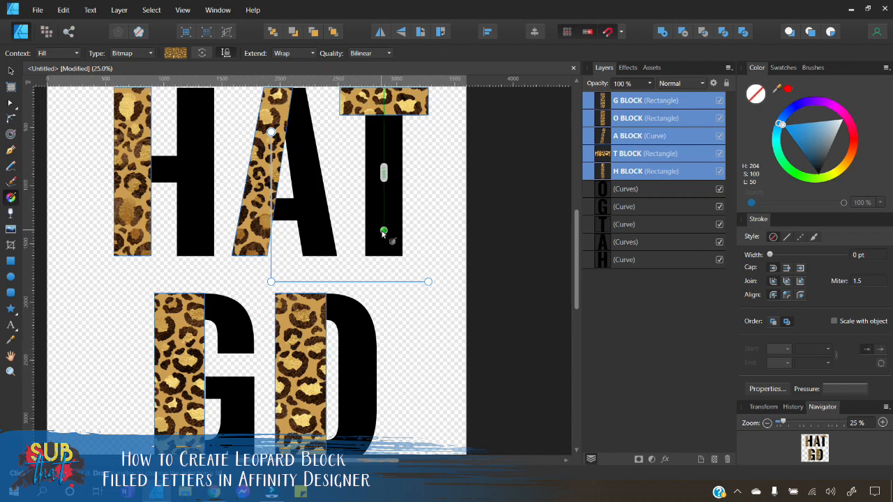
scroll(368, 240, up, 2)
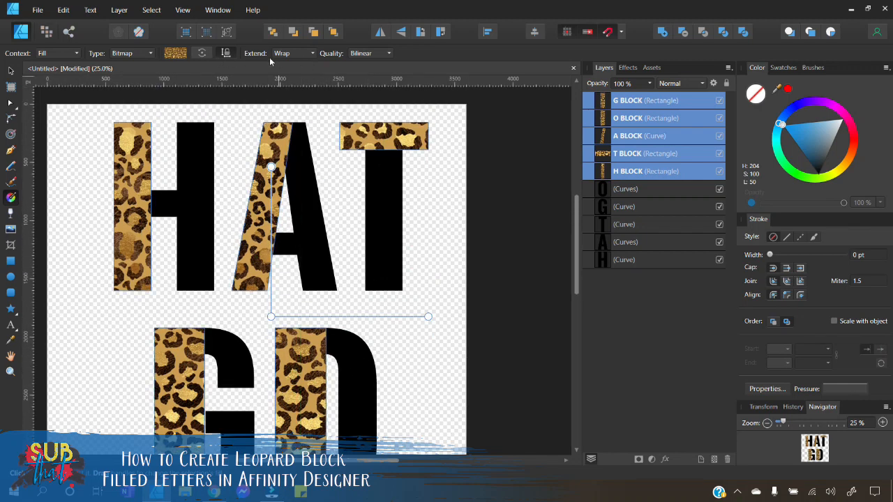
click(311, 54)
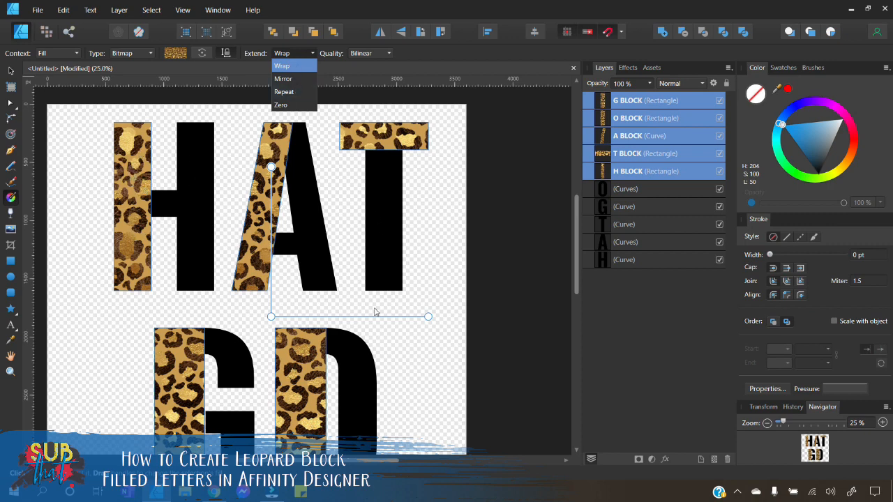
click(428, 316)
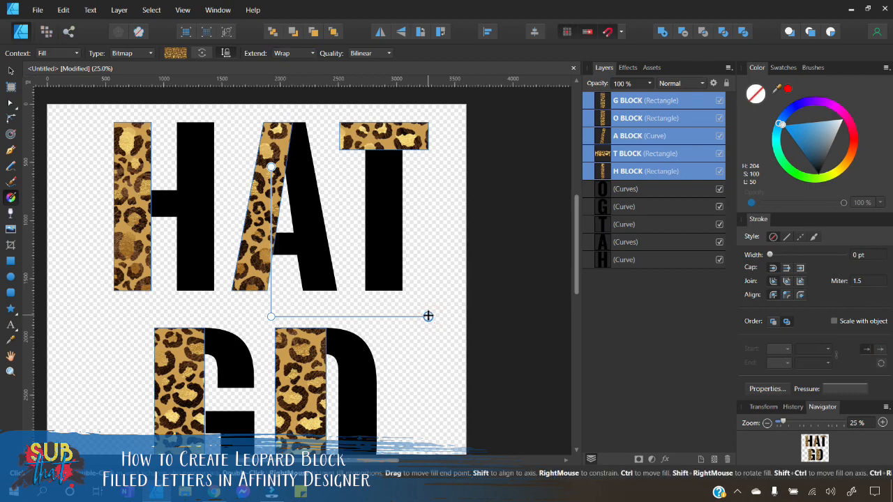
drag(428, 316, 326, 318)
scroll(200, 313, down, 2)
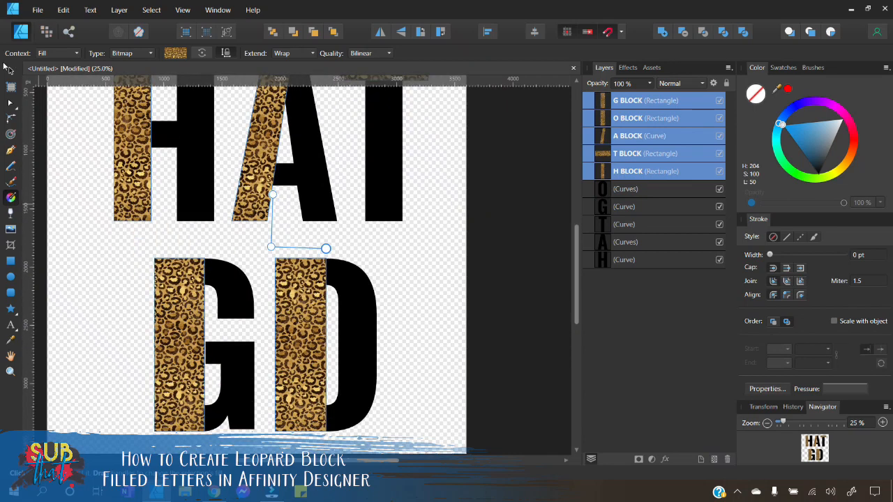
click(10, 71)
scroll(493, 325, up, 2)
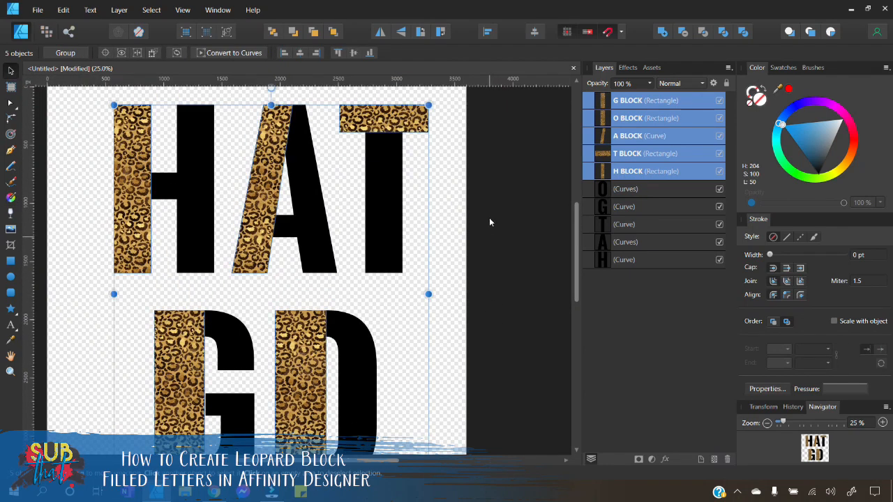
Clip H BLOCK inside the H letter curve by nesting it under that layer, and expand the layer to show it.
click(462, 225)
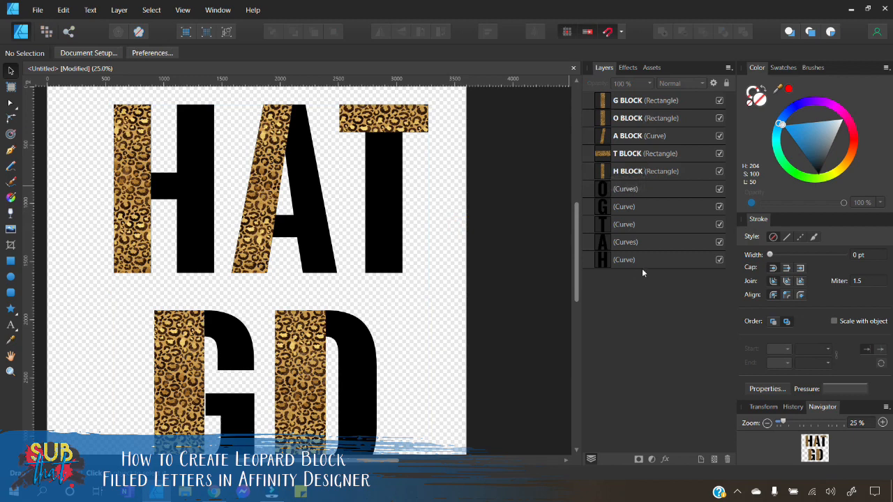
click(626, 171)
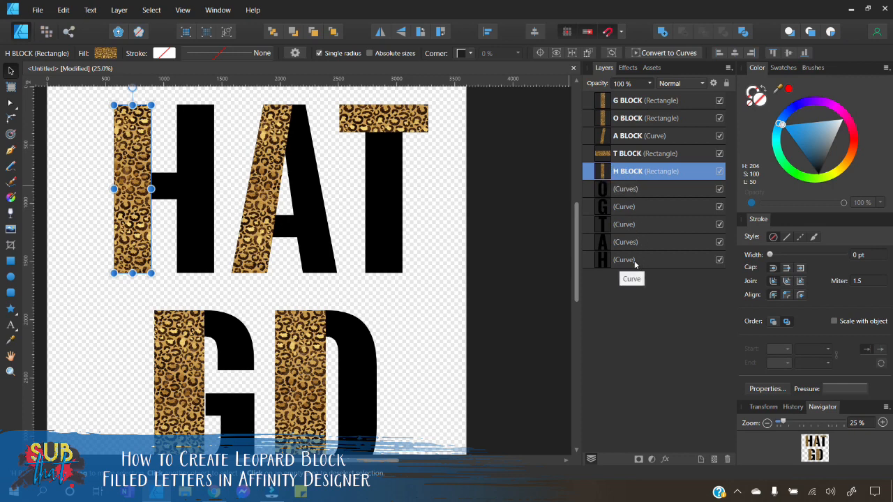
double_click(627, 173)
drag(628, 174, 625, 263)
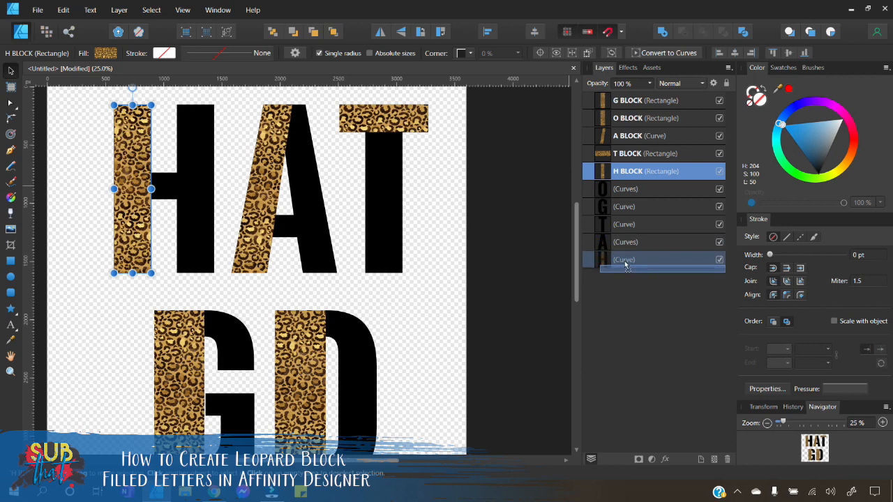
drag(625, 263, 624, 265)
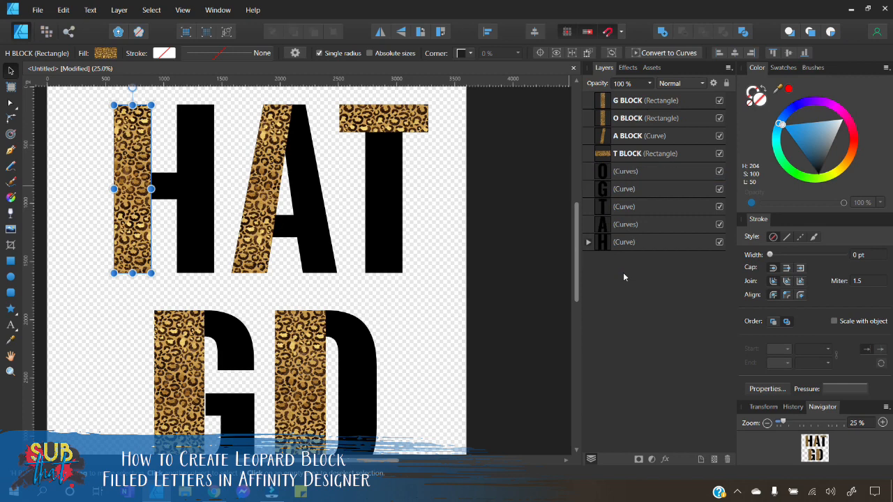
click(588, 242)
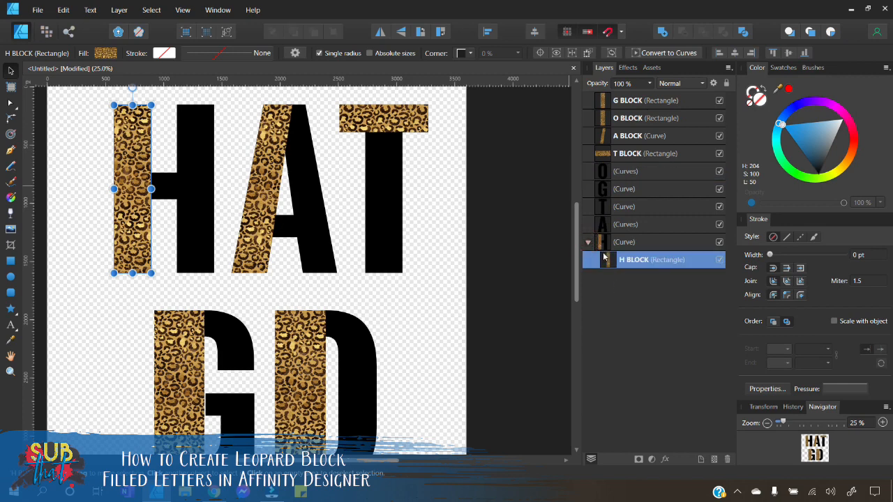
Clip T BLOCK inside the T curve and A BLOCK inside the A curve by nesting each under its letter layer.
click(638, 154)
drag(621, 158, 632, 214)
click(623, 138)
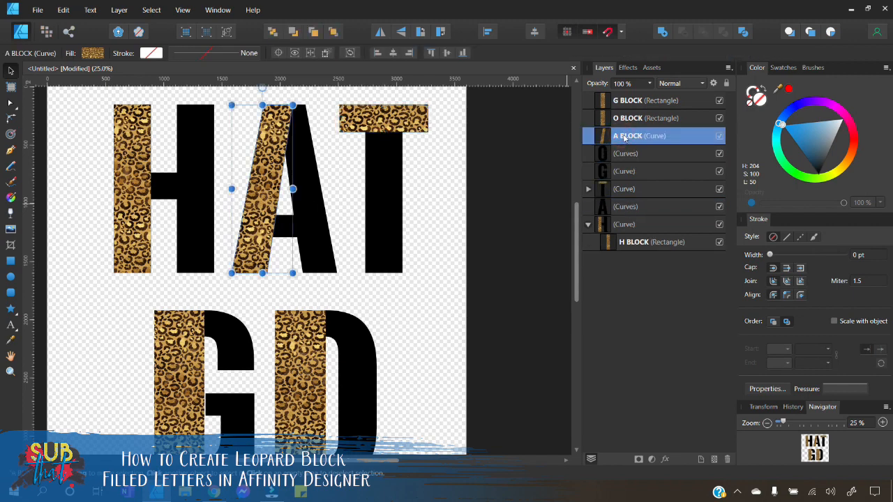
drag(625, 139, 627, 213)
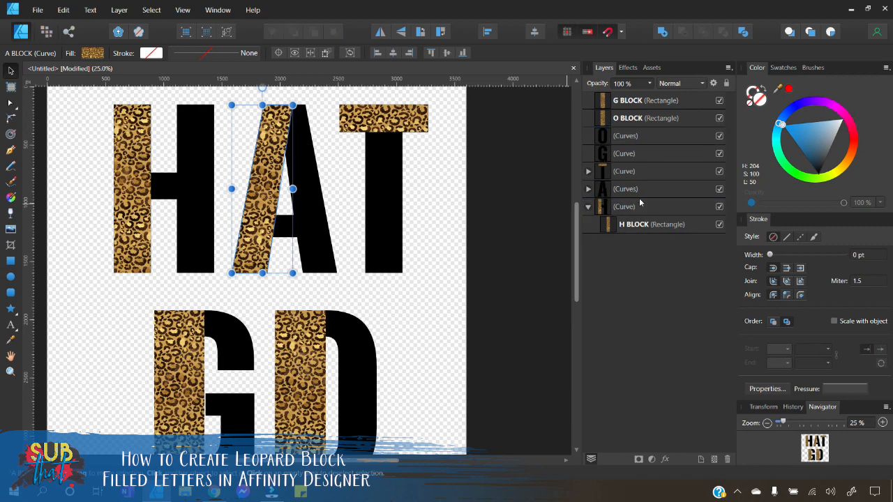
Clip O BLOCK inside the O curve and G BLOCK inside the G curve by nesting each under its letter layer.
drag(629, 120, 627, 143)
scroll(482, 357, down, 4)
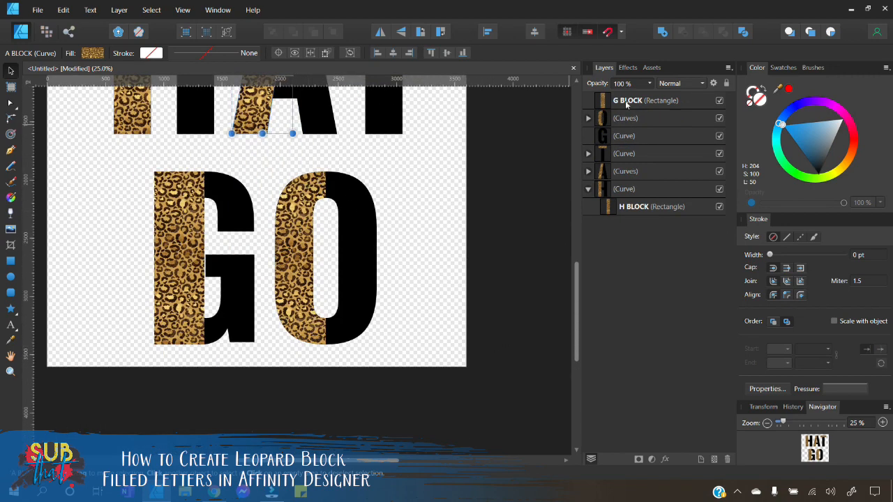
drag(628, 101, 630, 146)
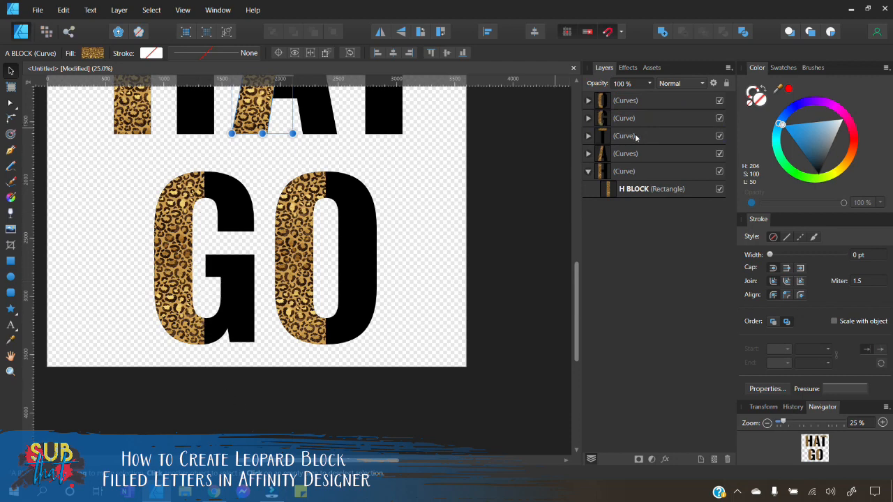
Expand the G layer and shift its clipped G BLOCK sideways so the leopard fill covers the right half of the G.
click(588, 119)
click(622, 138)
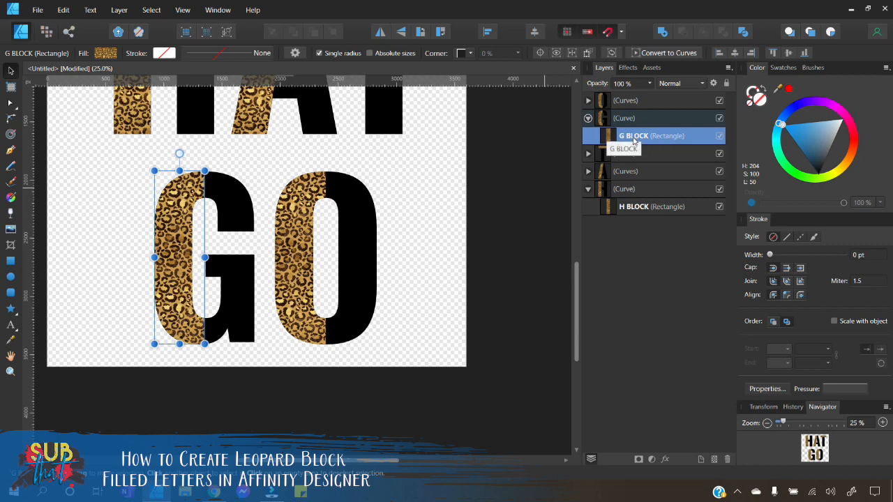
key(Right)
key(Right)
key(Right)
key(Right)
key(Right)
key(Right)
key(Right)
key(Right)
key(Right)
key(Right)
key(Right)
key(Right)
key(Right)
key(Right)
key(Right)
key(Right)
key(Right)
key(Right)
key(Right)
key(Right)
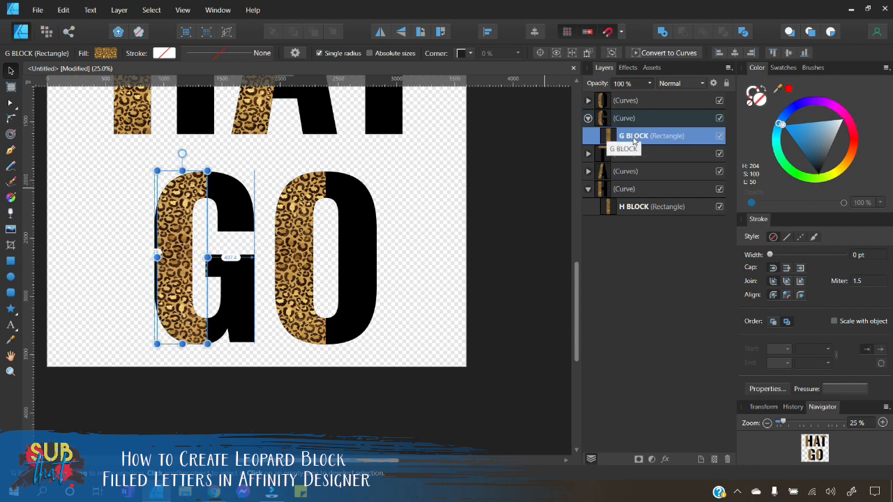
drag(190, 265, 237, 265)
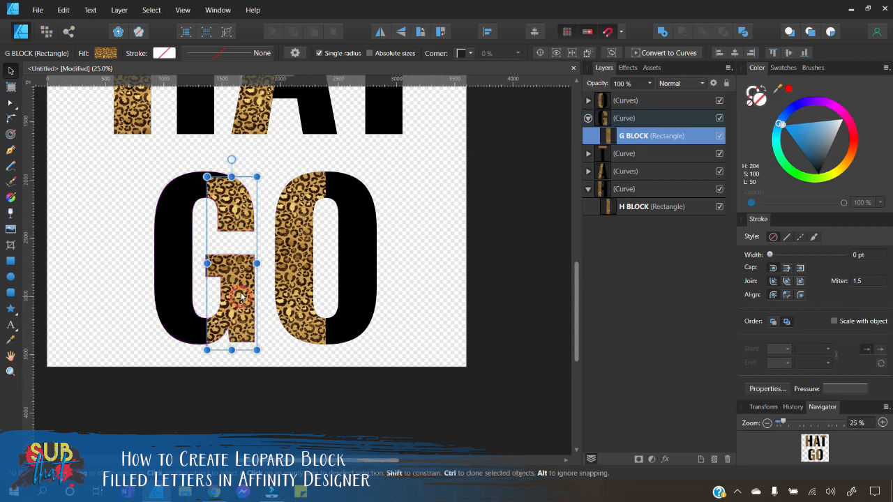
drag(239, 298, 239, 292)
click(233, 430)
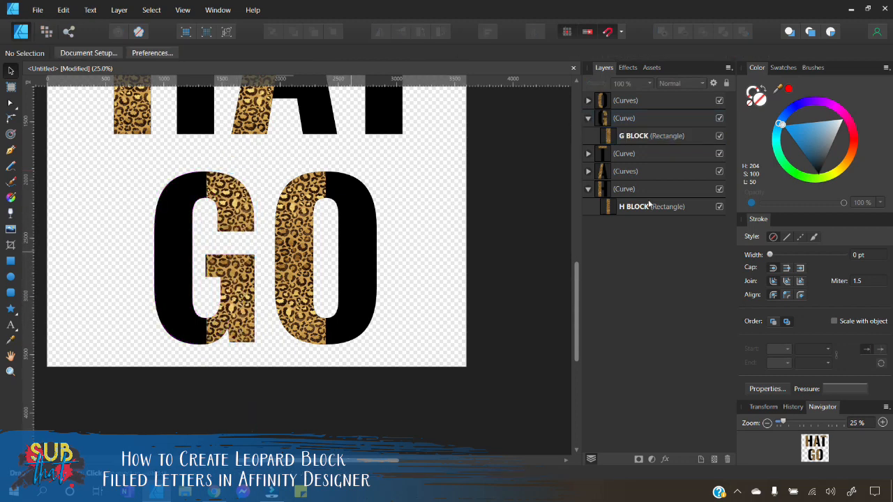
Move the clipped G BLOCK back over the left half of the G and deselect it.
click(659, 135)
drag(239, 272, 186, 273)
click(231, 415)
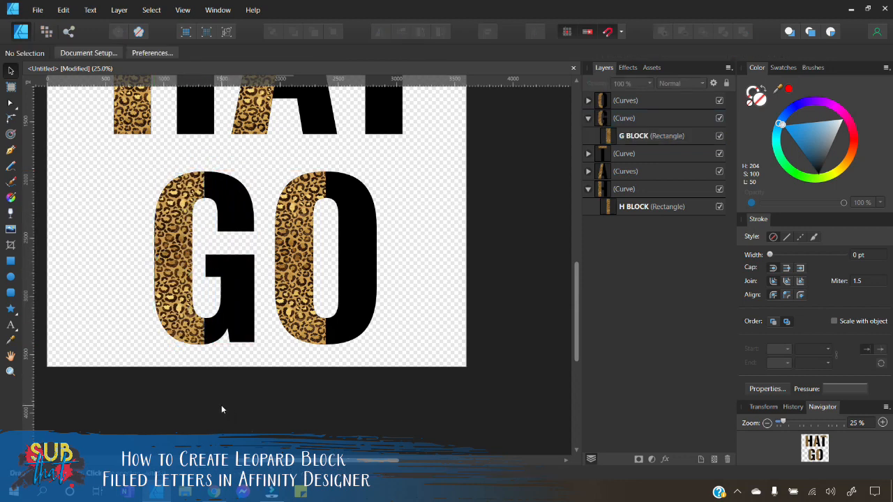
Review the finished lettering and select the H, A and T in turn to check each as a single clipped object.
scroll(220, 404, up, 5)
scroll(237, 380, down, 2)
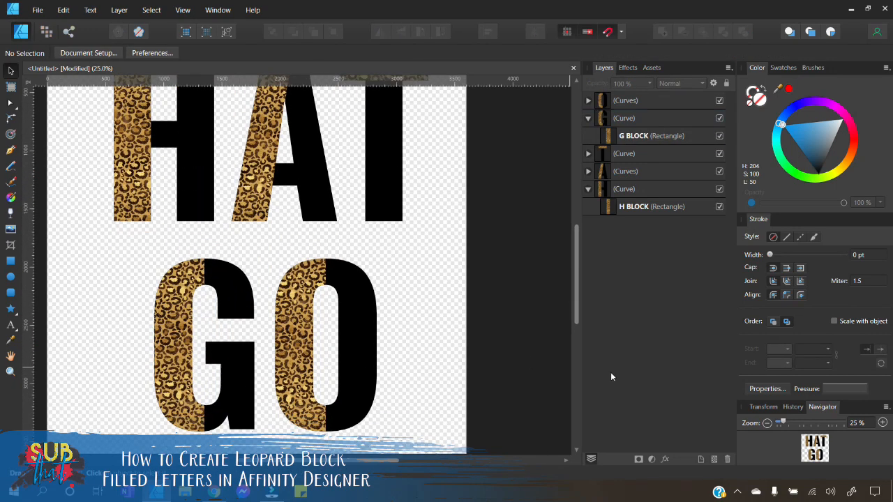
scroll(516, 354, up, 3)
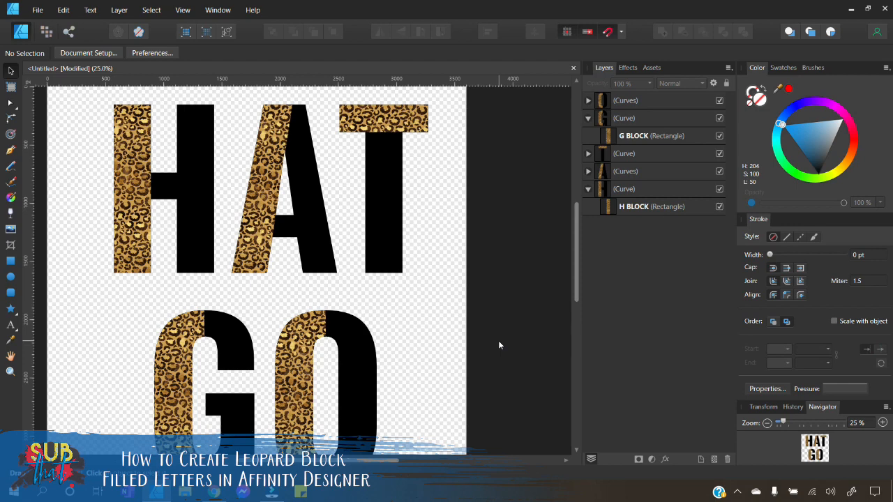
click(202, 192)
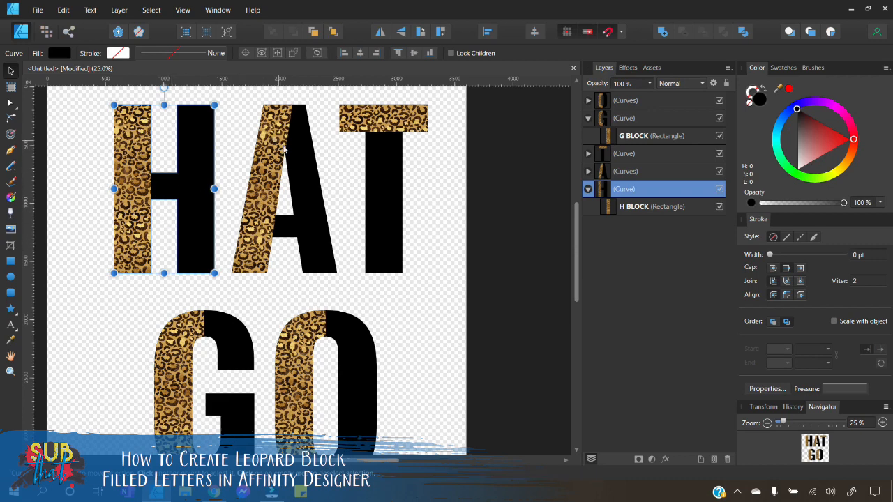
click(294, 163)
click(399, 174)
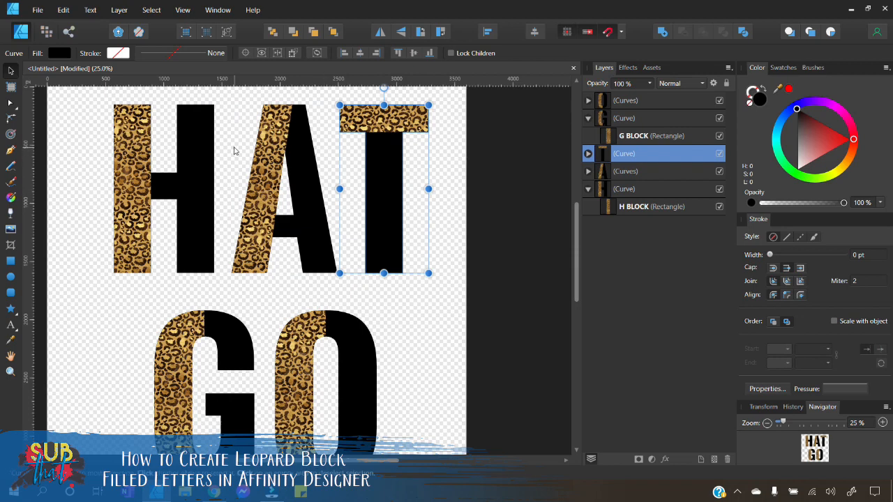
Select the H letter, inspect the area choices in the PNG export settings, and cancel without exporting.
click(203, 179)
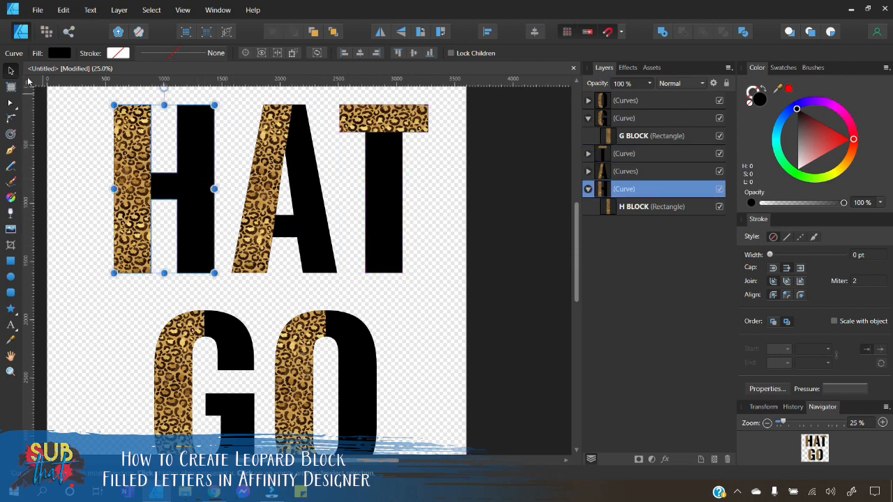
click(36, 12)
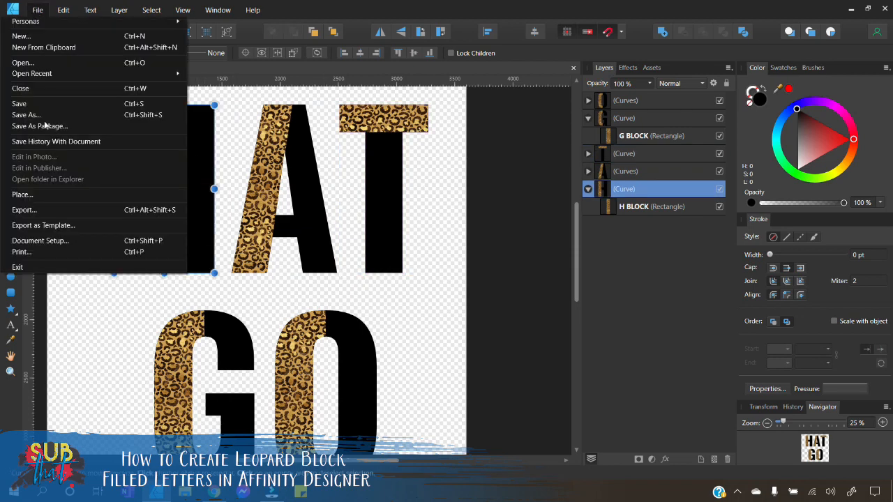
click(54, 205)
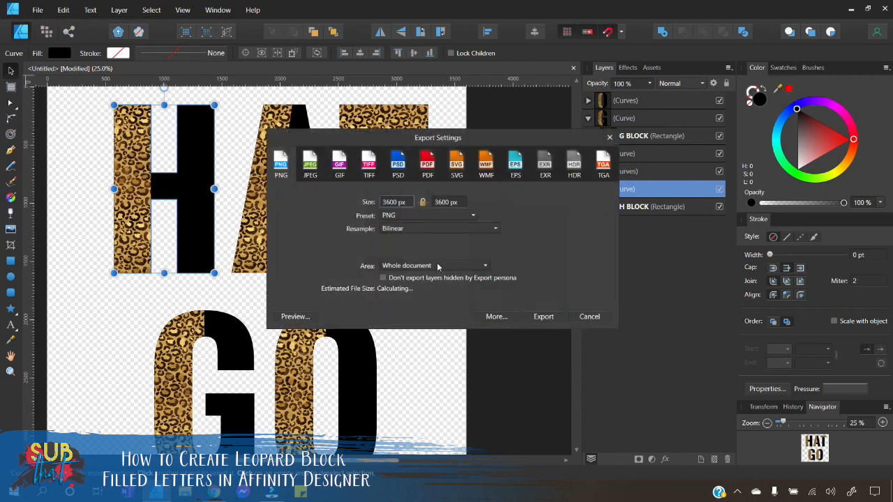
click(439, 266)
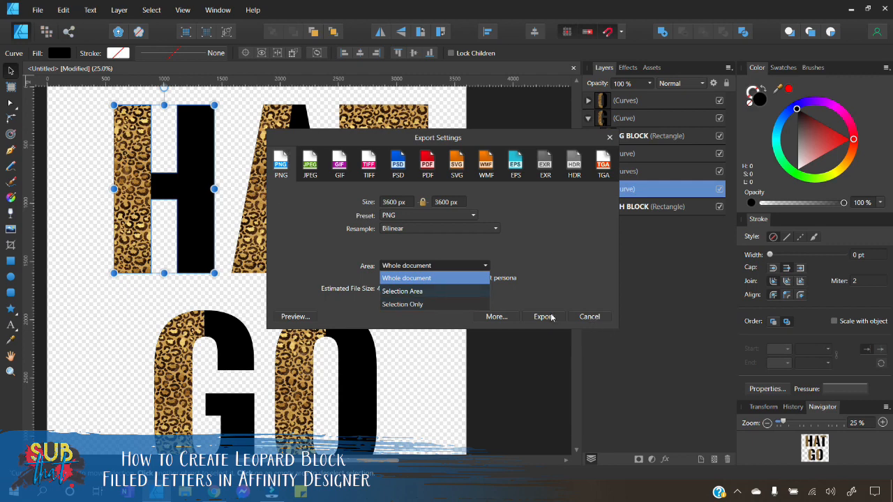
click(590, 317)
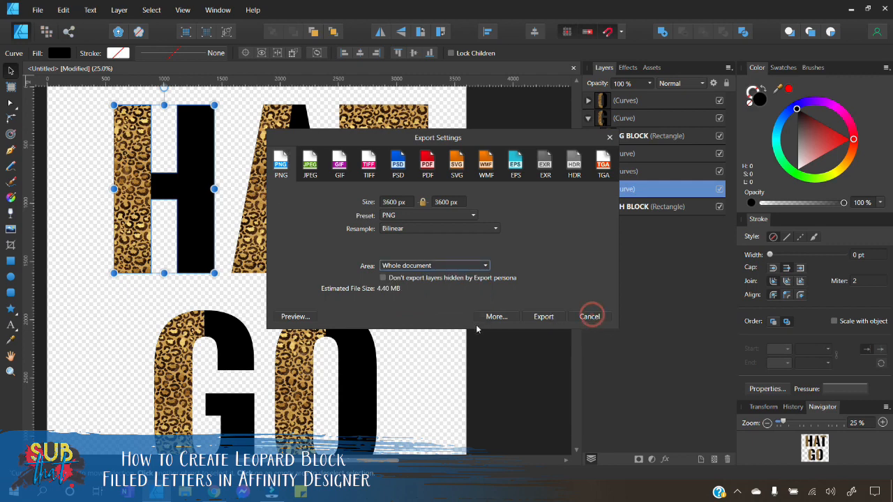
click(582, 316)
click(434, 345)
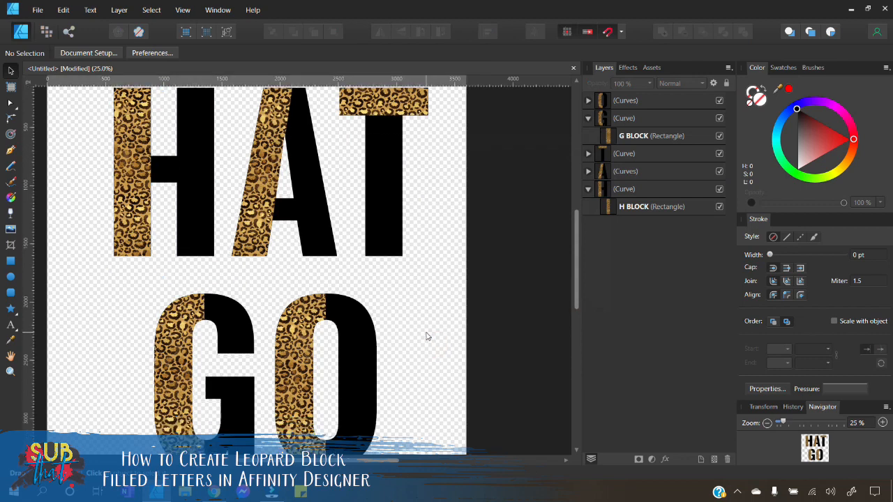
scroll(425, 335, up, 2)
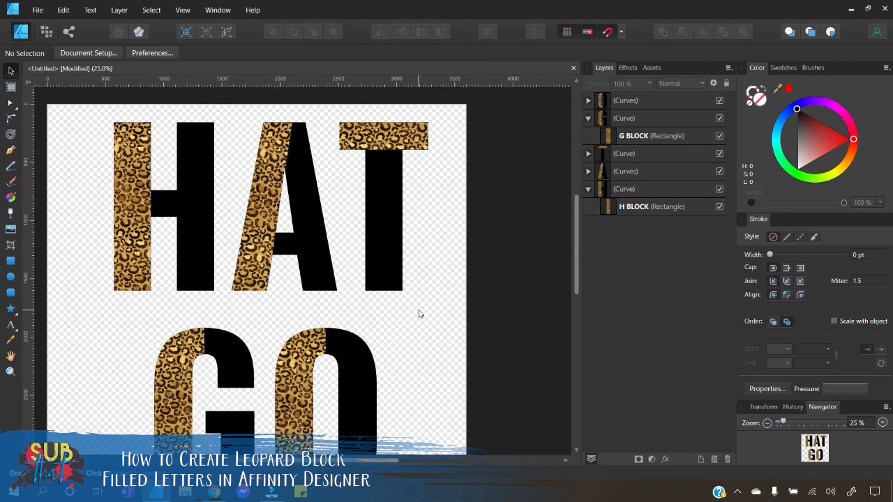